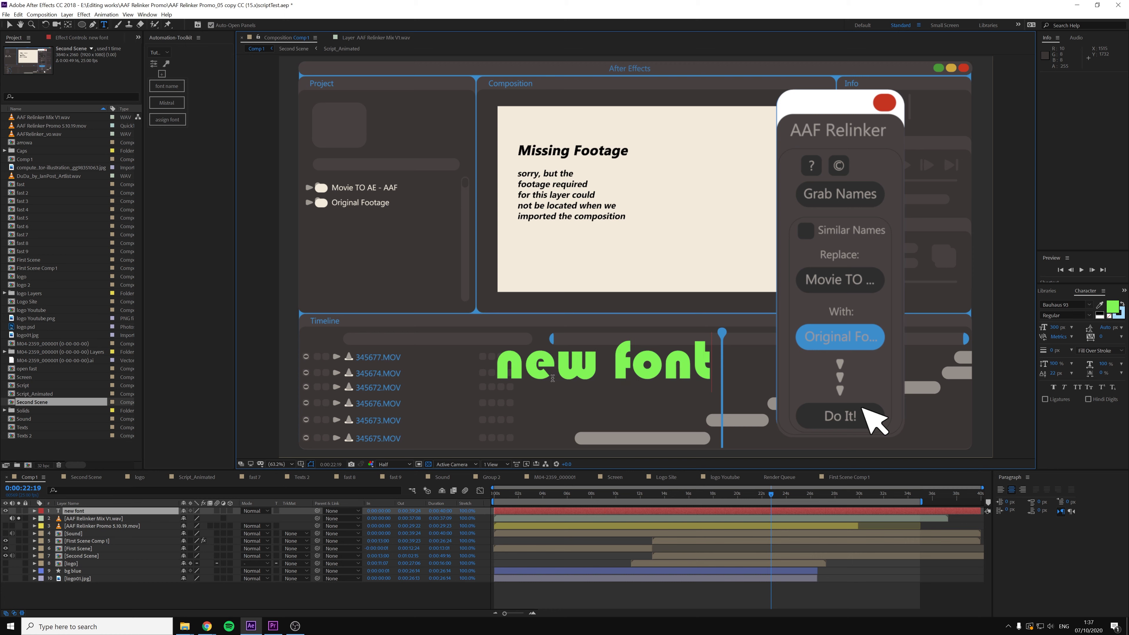
Apply the 'new font' layer's font to every text layer, including those in precomps
{"action": "left_click", "coordinate": [158, 511]}
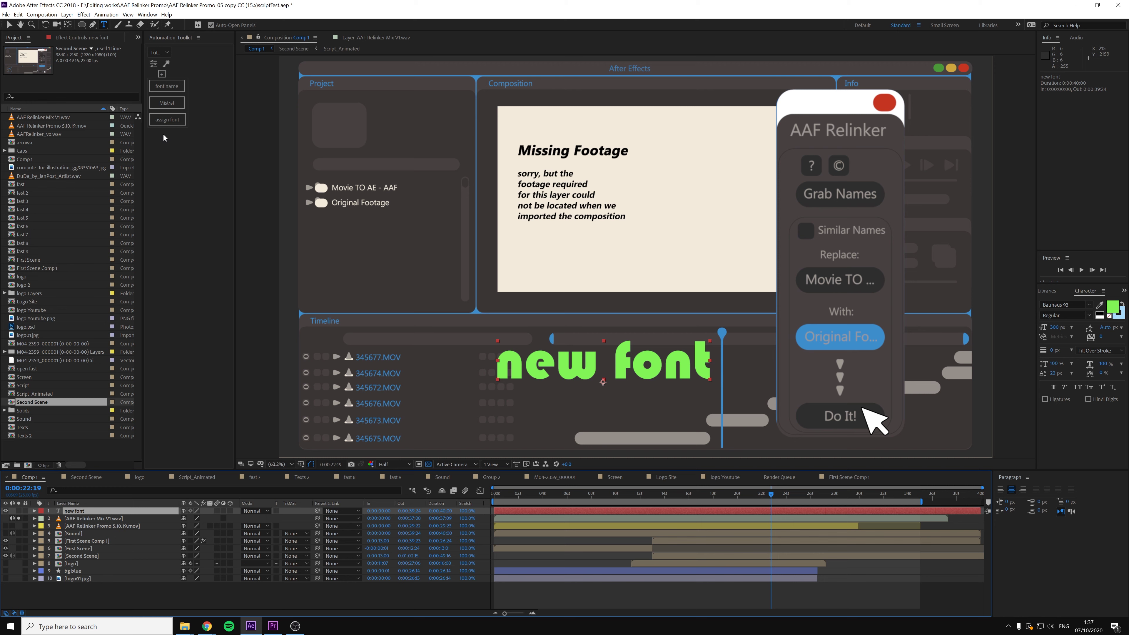
{"action": "left_click", "coordinate": [167, 119]}
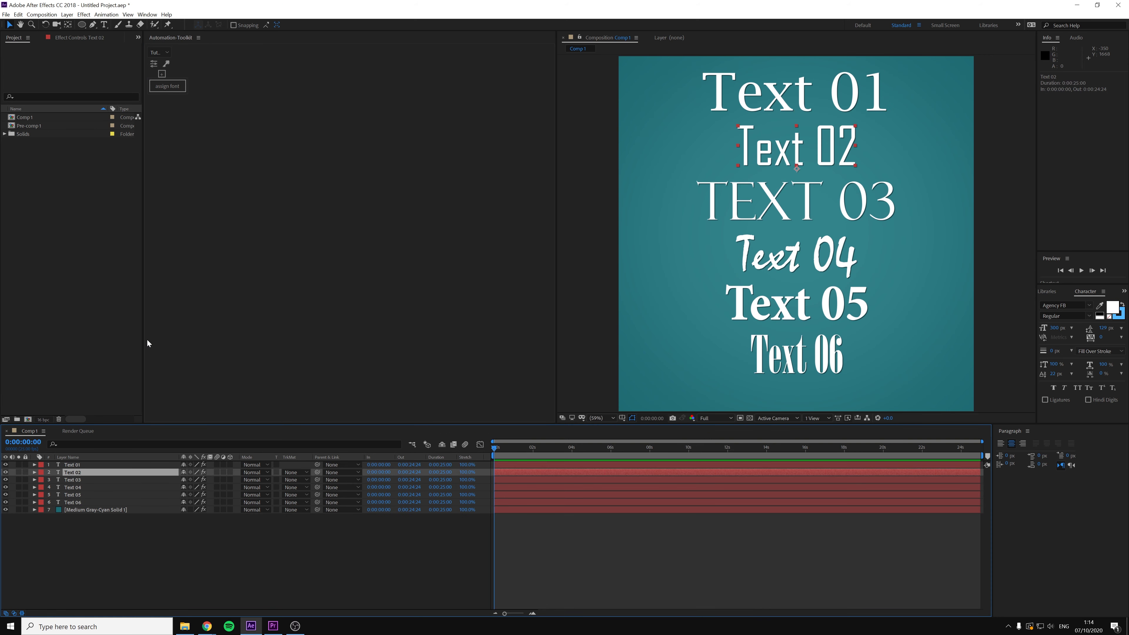
Copy the fonts of Text 02, Text 04 (Mistral), Text 05 (Minion Pro) and Text 06 (Onyx) to all layers in turn, then undo
{"action": "left_click", "coordinate": [168, 87]}
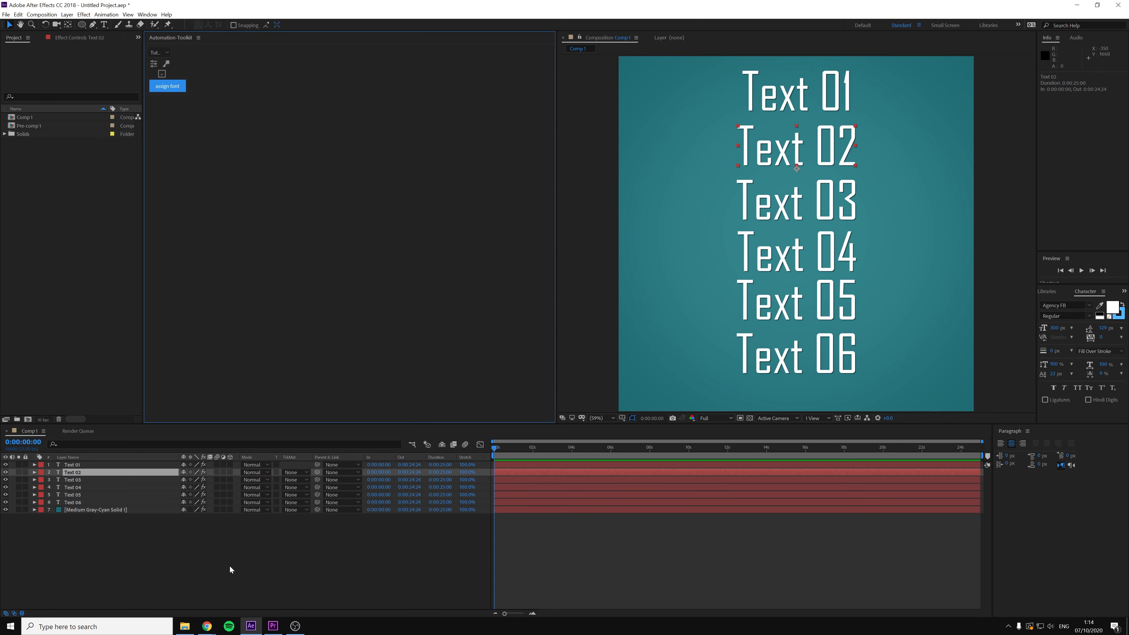
{"action": "left_click", "coordinate": [82, 490]}
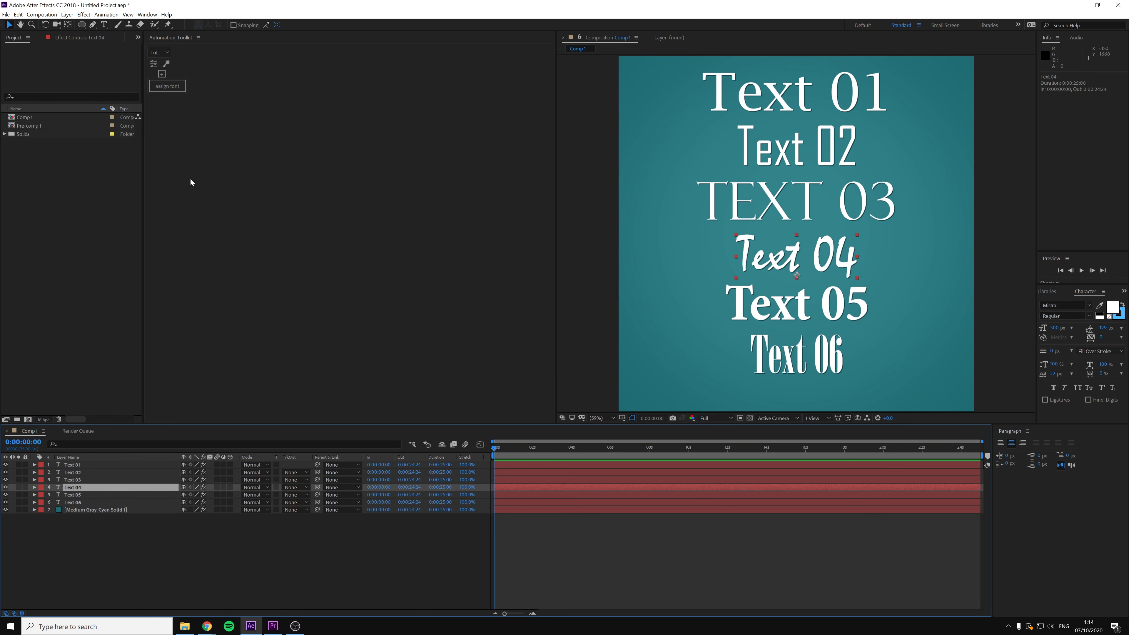
{"action": "left_click", "coordinate": [170, 87]}
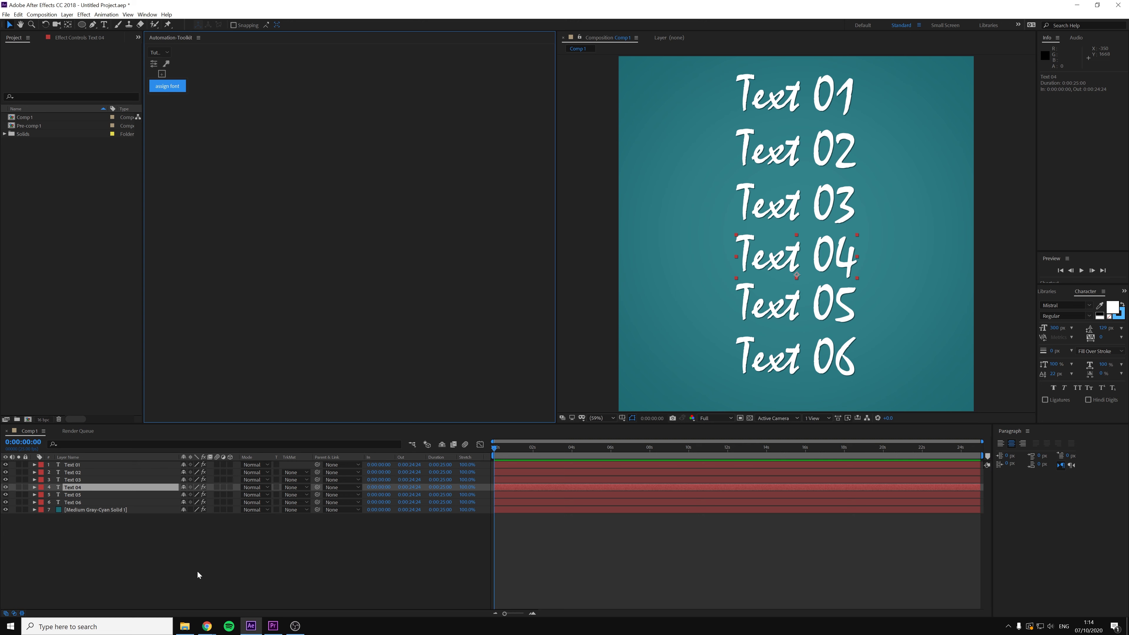
{"action": "left_click", "coordinate": [99, 495]}
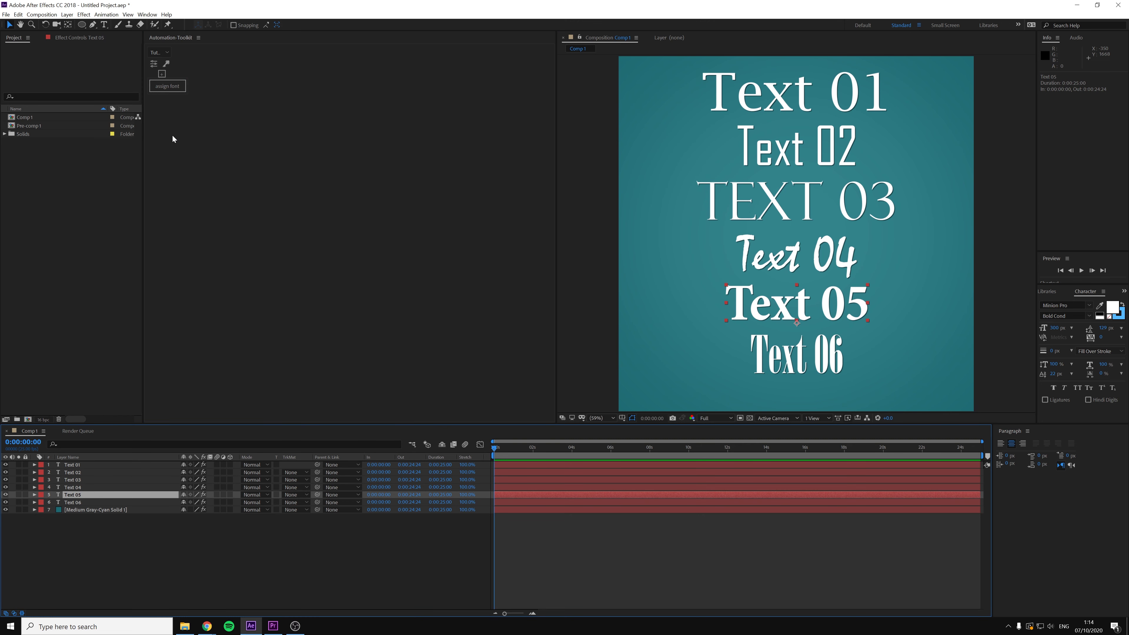
{"action": "left_click", "coordinate": [162, 87]}
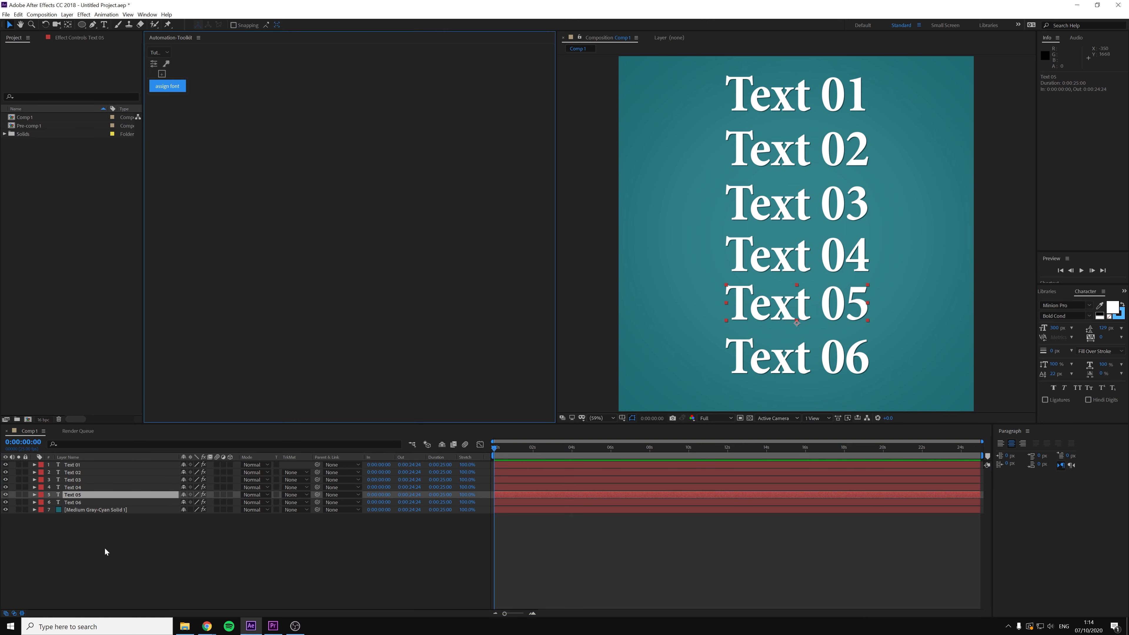
{"action": "left_click", "coordinate": [77, 502]}
{"action": "left_click", "coordinate": [167, 86]}
{"action": "left_click", "coordinate": [162, 537]}
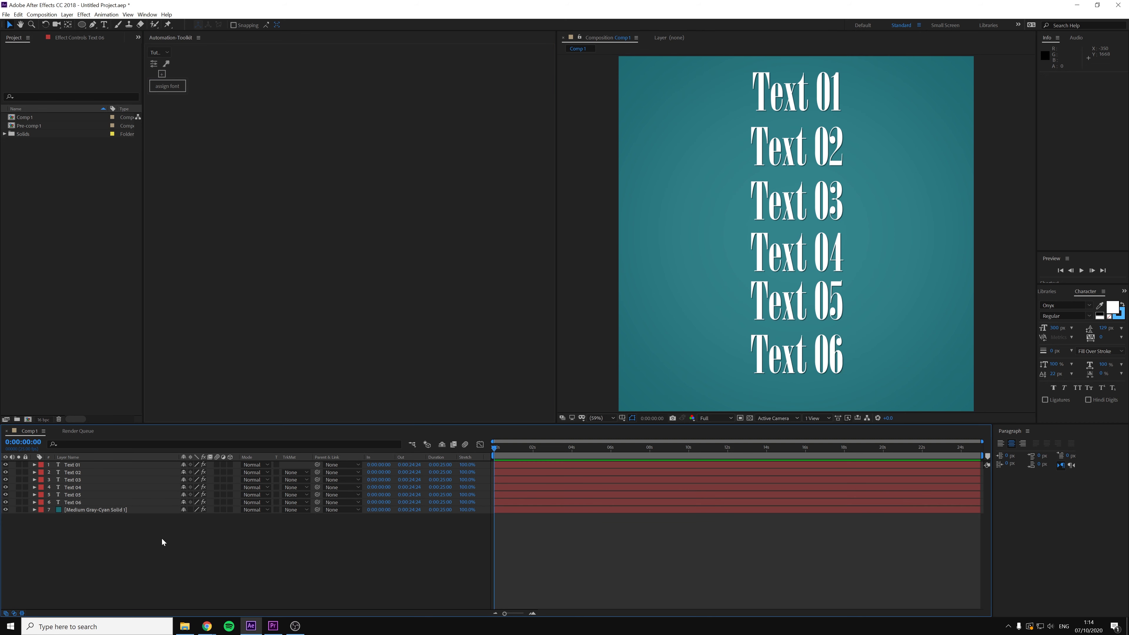
{"action": "key", "text": "ctrl+z"}
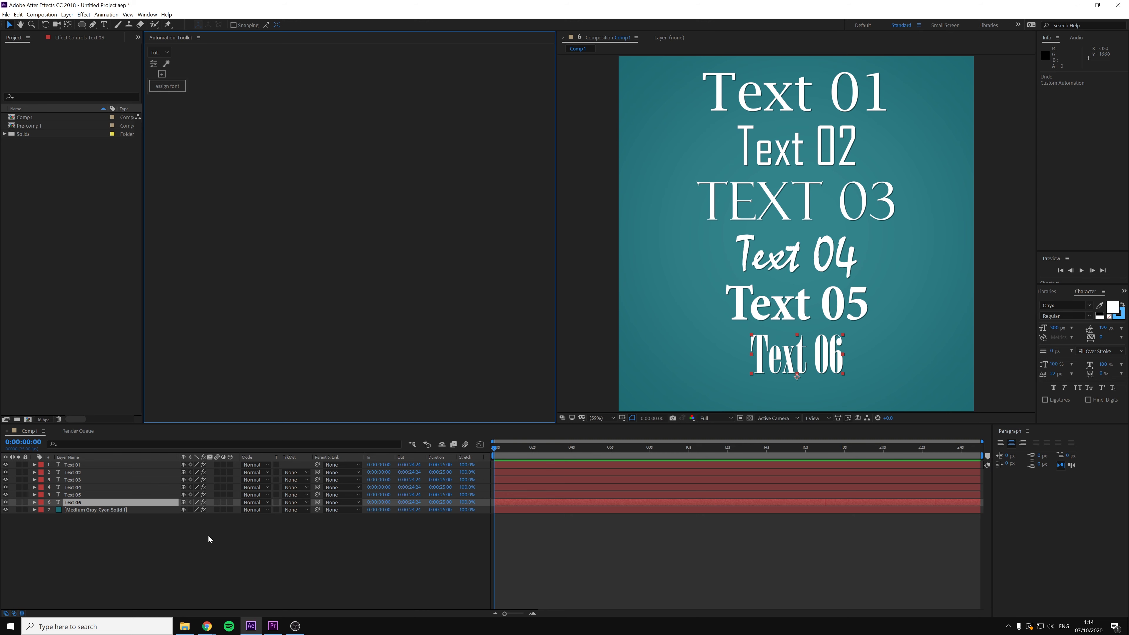
Switch the toolkit to the empty temp category and select the Text 04 layer
{"action": "left_click", "coordinate": [208, 524]}
{"action": "left_click", "coordinate": [162, 52]}
{"action": "left_click", "coordinate": [166, 99]}
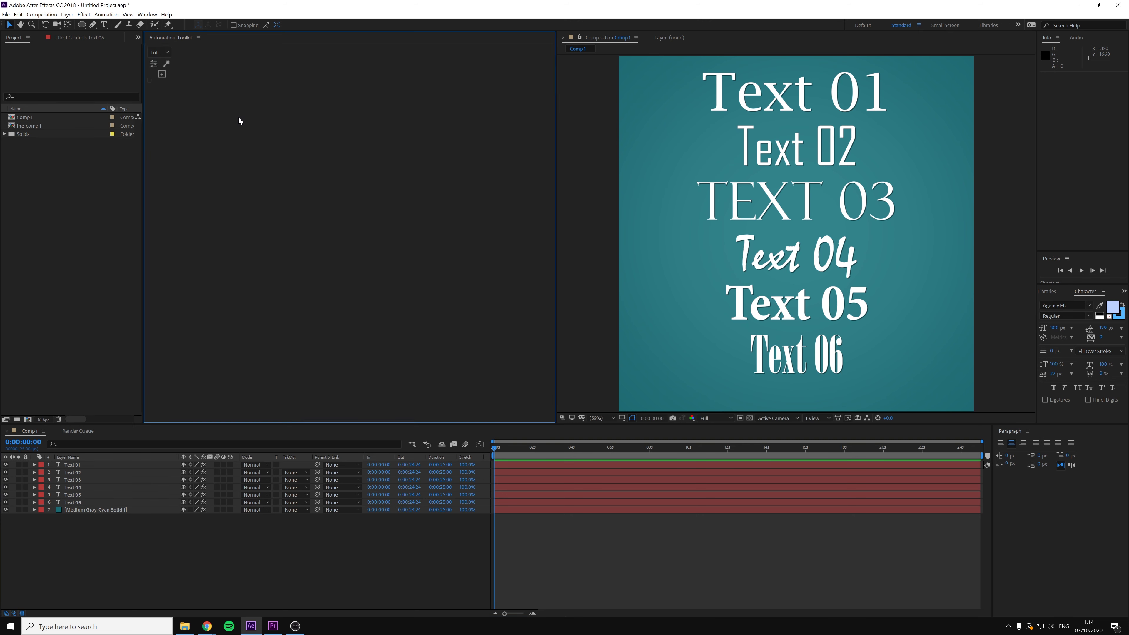
{"action": "left_click", "coordinate": [94, 486]}
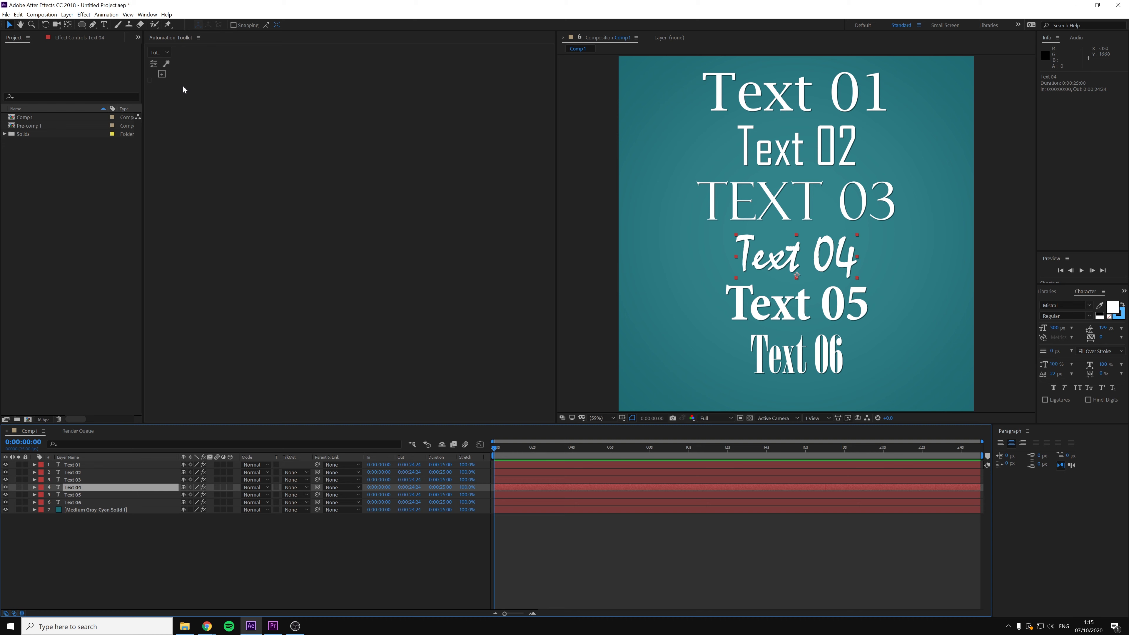
Create a new automation named 'font name'
{"action": "left_click", "coordinate": [162, 74]}
{"action": "left_click", "coordinate": [271, 53]}
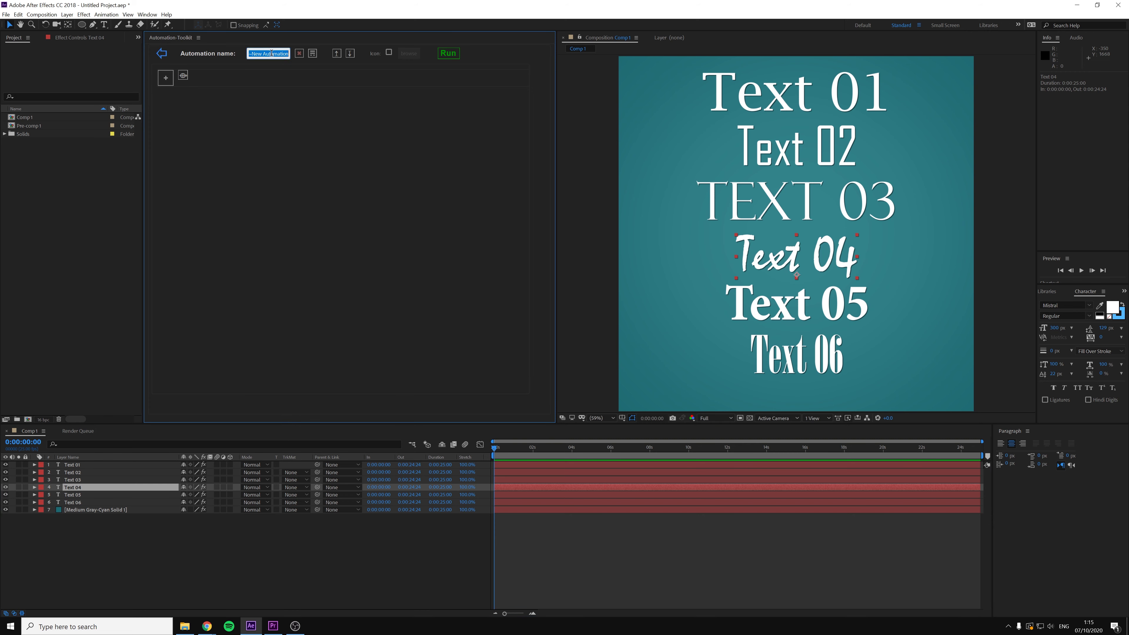
{"action": "type", "text": "fo"}
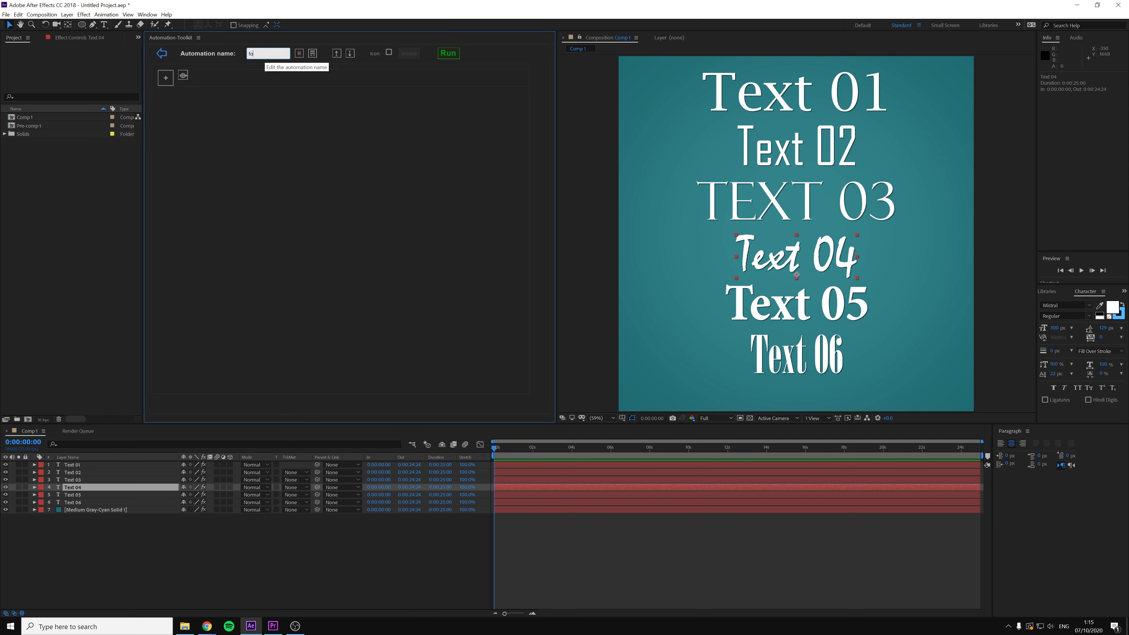
{"action": "type", "text": "nt name"}
{"action": "key", "text": "Return"}
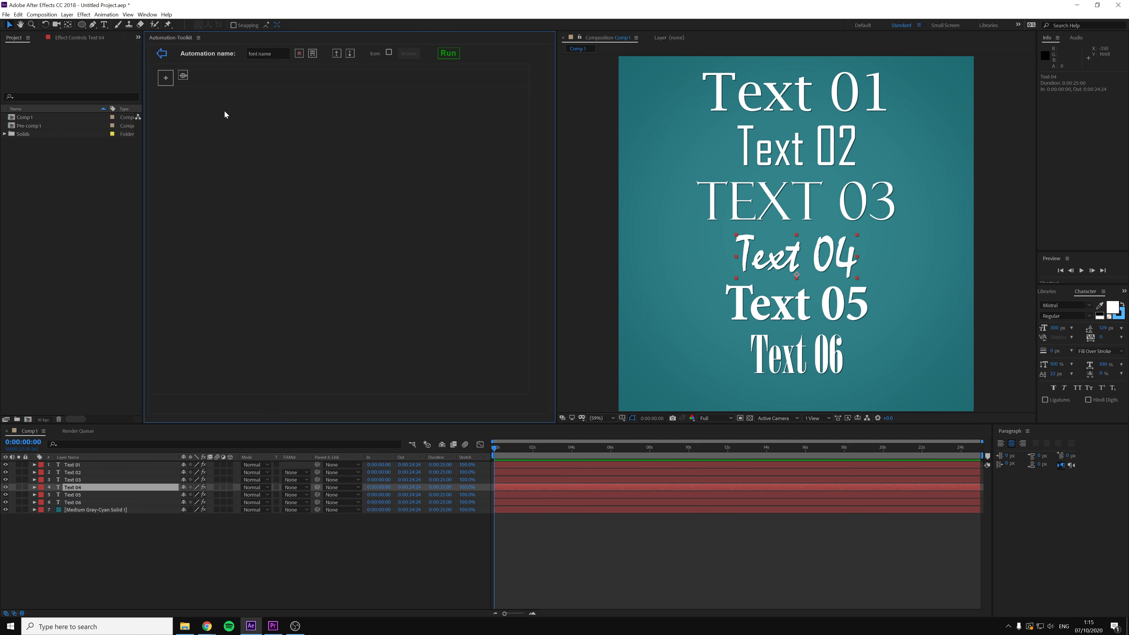
Add a layer loop containing an if step testing Layer selected = true
{"action": "left_click", "coordinate": [165, 78]}
{"action": "left_click", "coordinate": [407, 79]}
{"action": "left_click", "coordinate": [209, 101]}
{"action": "left_click", "coordinate": [231, 118]}
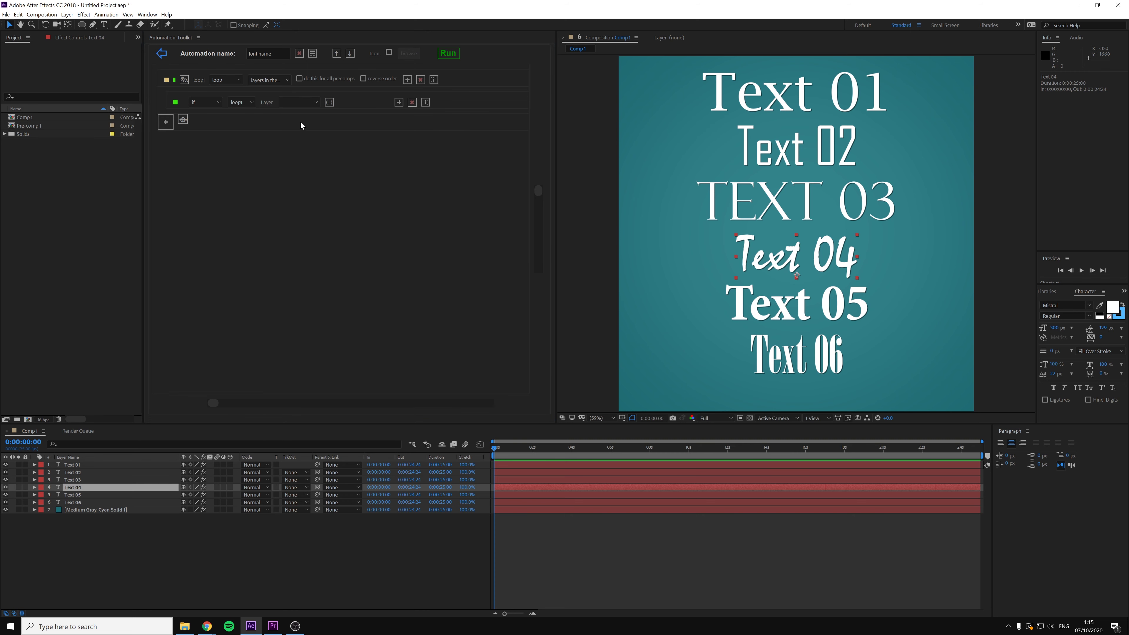
{"action": "left_click", "coordinate": [311, 103]}
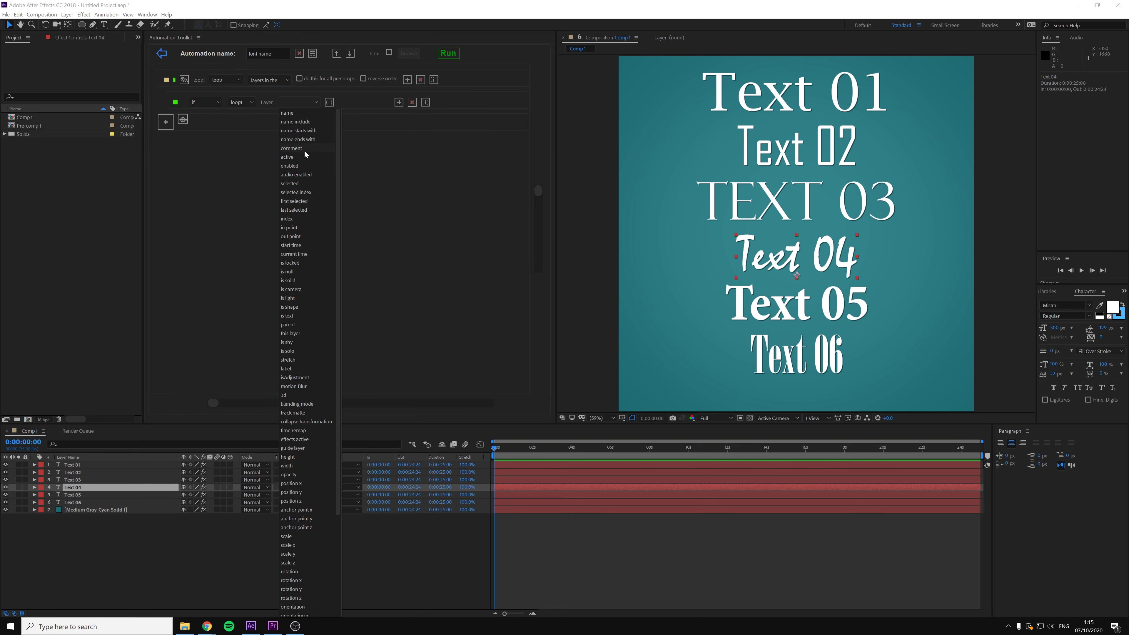
{"action": "left_click", "coordinate": [303, 184]}
{"action": "left_click", "coordinate": [413, 101]}
{"action": "left_click", "coordinate": [405, 113]}
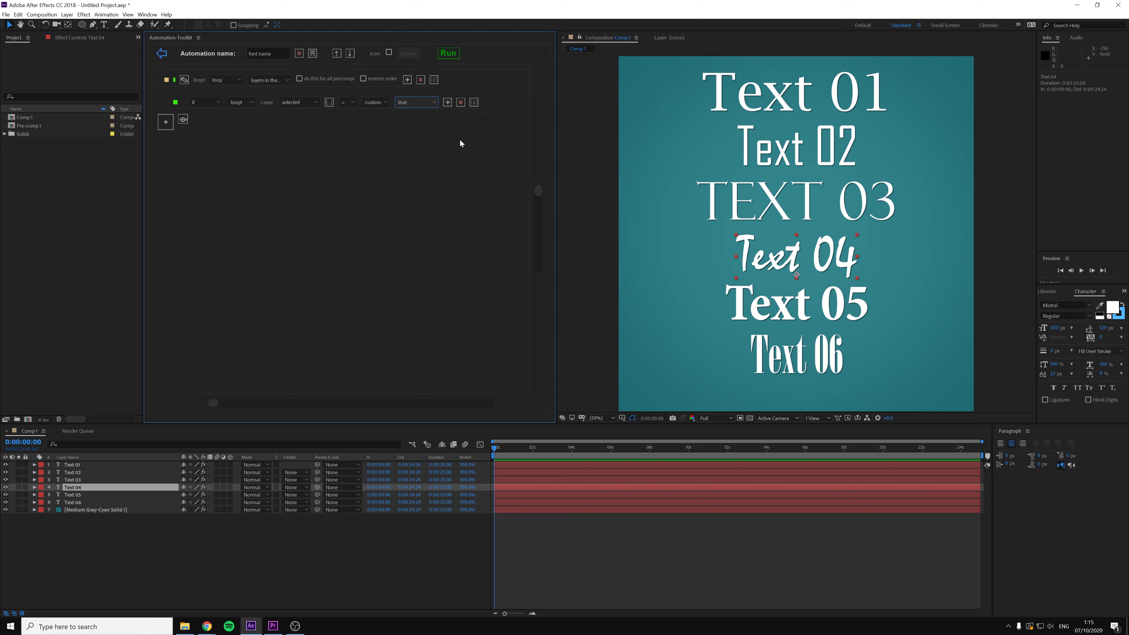
Nest a Message step showing loop1's Layer font, select Text 02 too, and run it
{"action": "left_click", "coordinate": [447, 103]}
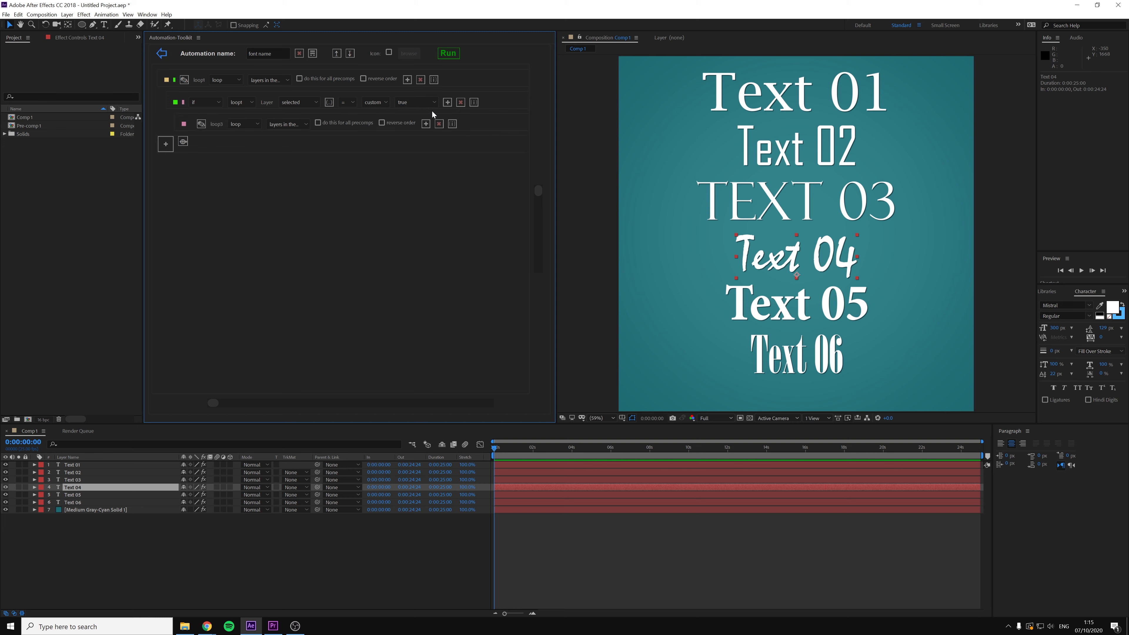
{"action": "left_click", "coordinate": [79, 472], "text": "ctrl"}
{"action": "left_click", "coordinate": [247, 124]}
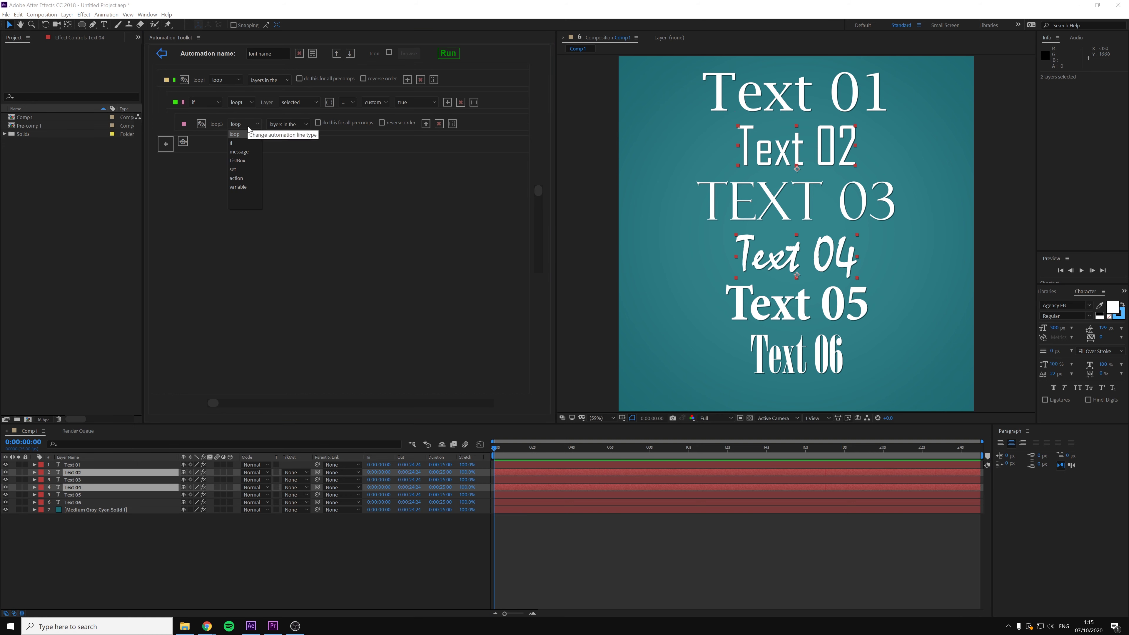
{"action": "left_click", "coordinate": [240, 151]}
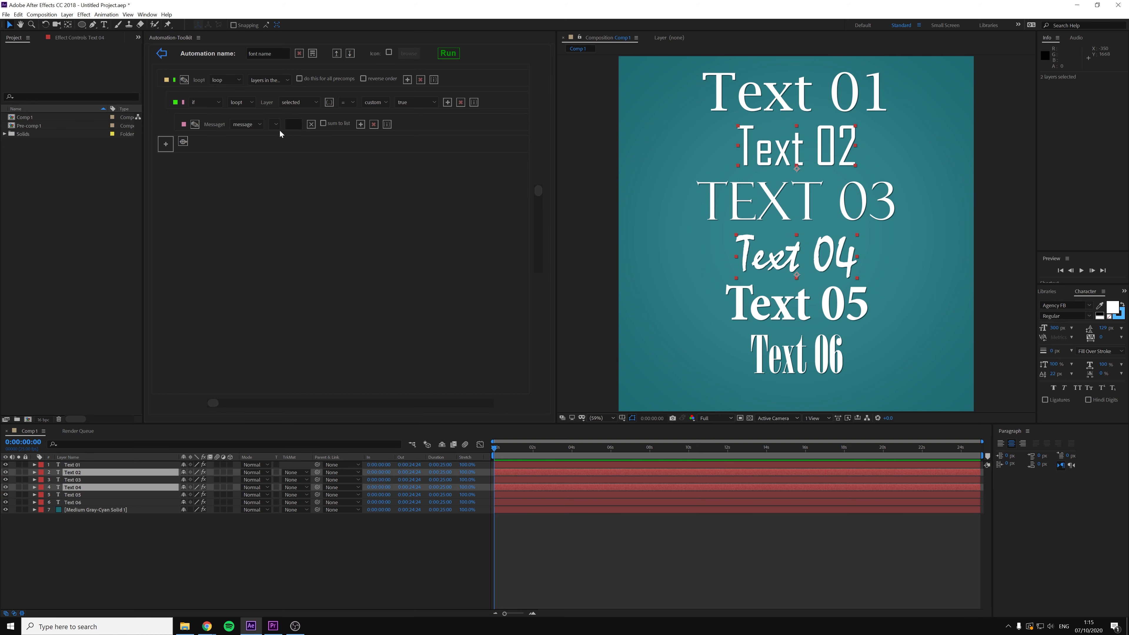
{"action": "left_click", "coordinate": [275, 125]}
{"action": "left_click", "coordinate": [276, 144]}
{"action": "left_click", "coordinate": [333, 127]}
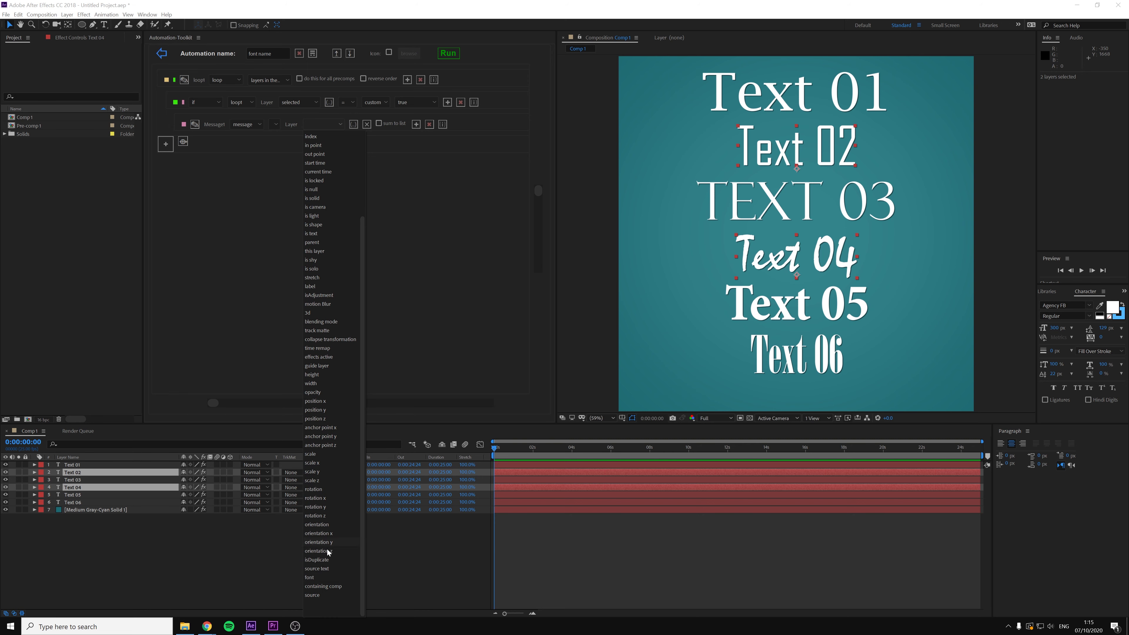
{"action": "left_click", "coordinate": [311, 577]}
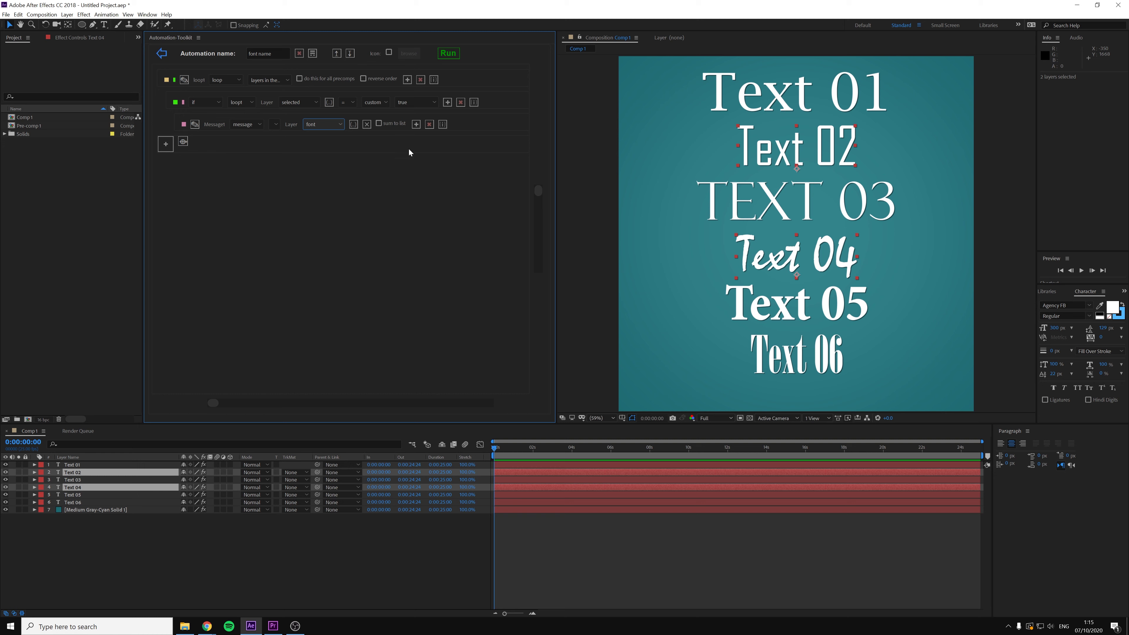
{"action": "left_click", "coordinate": [449, 53]}
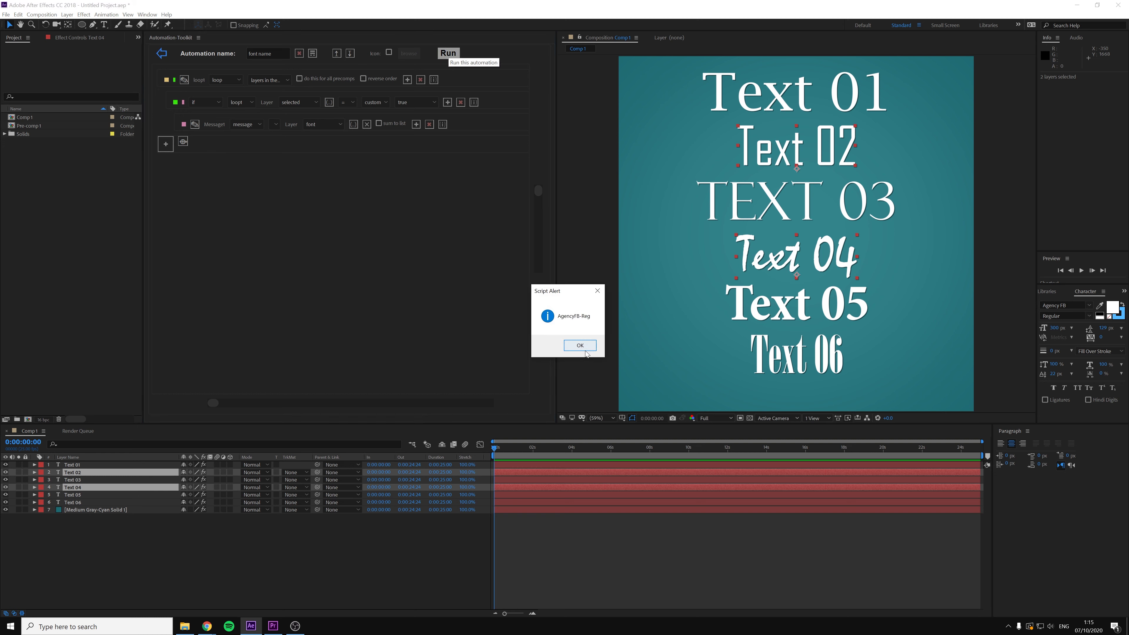
Dismiss the two font alerts and enable 'sum to list' on the message step
{"action": "left_click", "coordinate": [580, 345]}
{"action": "left_click", "coordinate": [579, 345]}
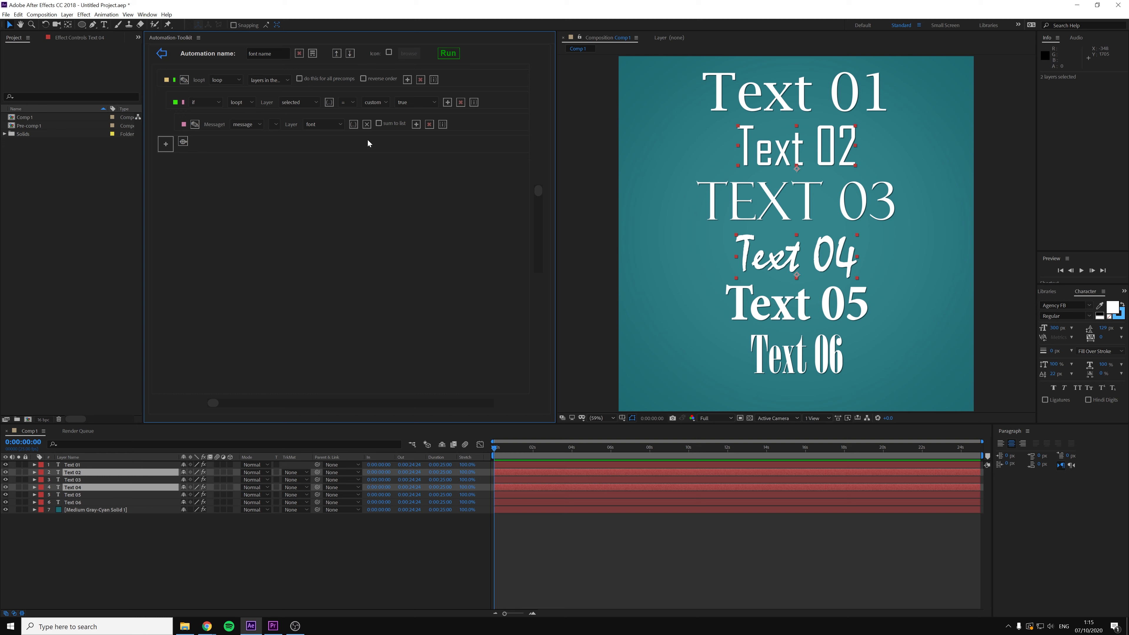
{"action": "left_click", "coordinate": [381, 124]}
Add a ListBox step that uses Message1 as its source
{"action": "left_click", "coordinate": [166, 148]}
{"action": "left_click", "coordinate": [228, 146]}
{"action": "left_click", "coordinate": [234, 182]}
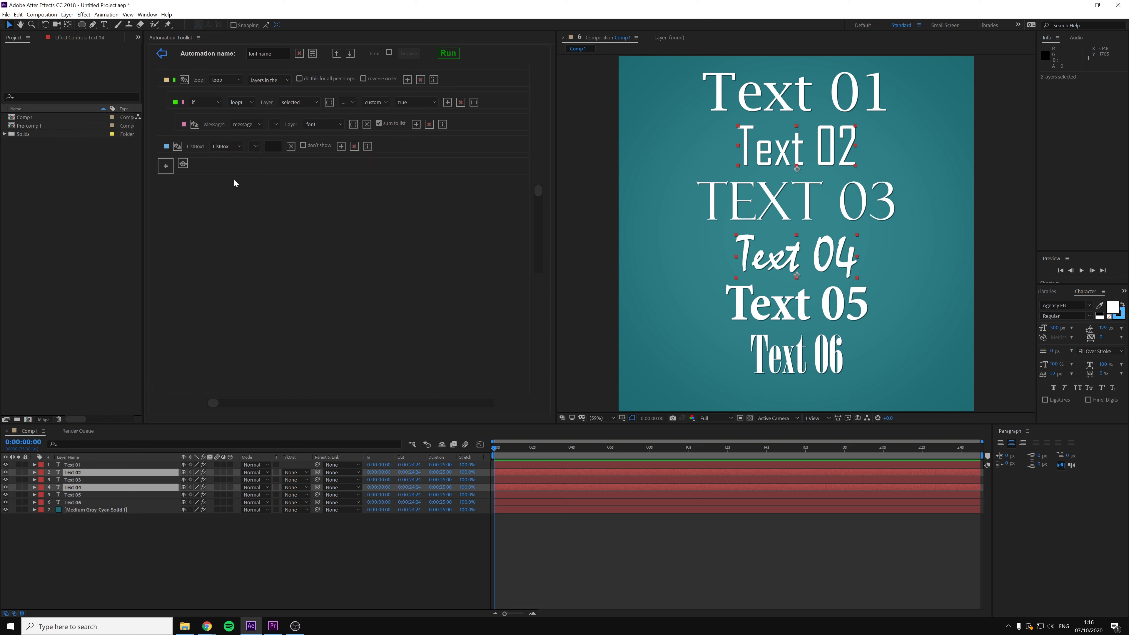
{"action": "left_click", "coordinate": [256, 147]}
{"action": "left_click", "coordinate": [256, 167]}
Run 'font name', copy 'Mistral' from the ListBox1 list, and save back to the automation list
{"action": "left_click", "coordinate": [453, 54]}
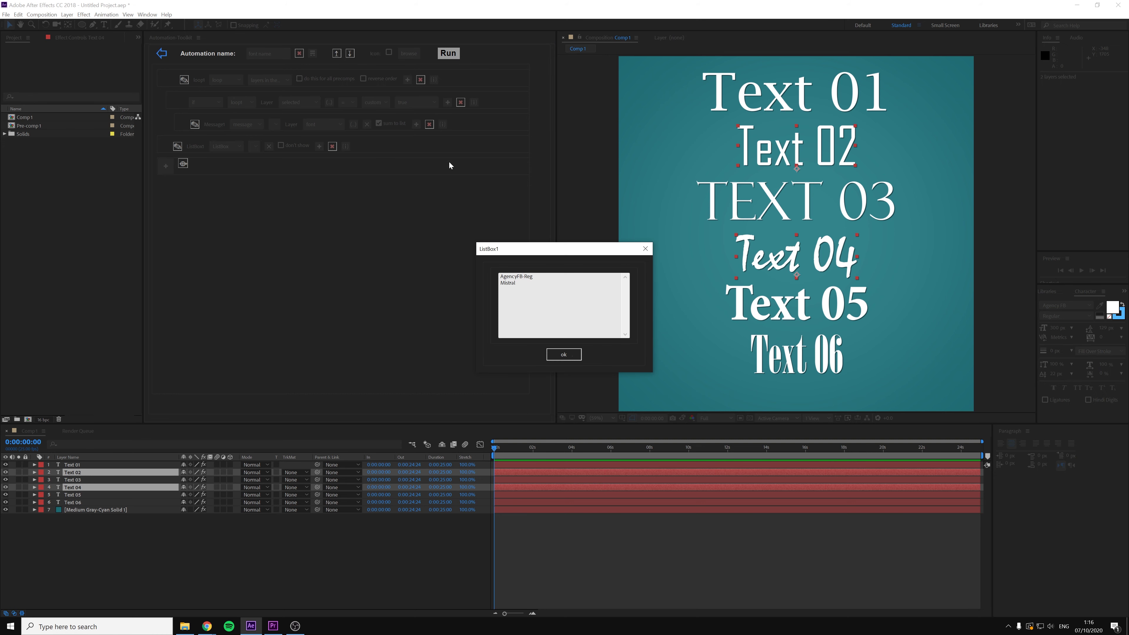
{"action": "left_click", "coordinate": [518, 284]}
{"action": "left_click", "coordinate": [518, 284]}
{"action": "left_click", "coordinate": [511, 284]}
{"action": "right_click", "coordinate": [508, 284]}
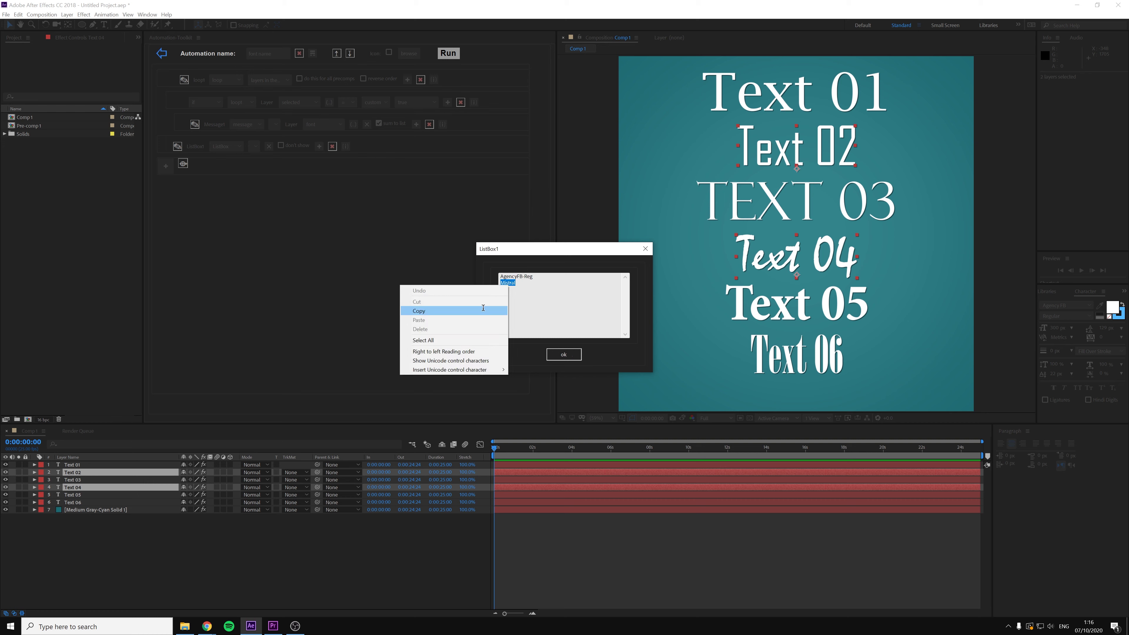
{"action": "left_click", "coordinate": [513, 312]}
{"action": "left_click", "coordinate": [553, 357]}
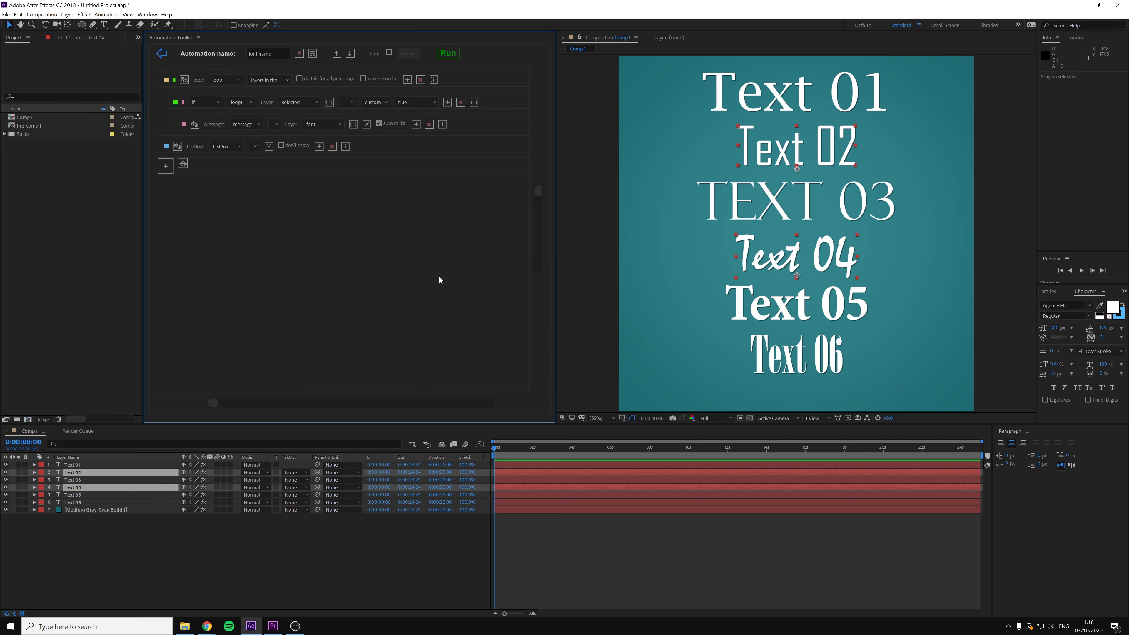
{"action": "left_click", "coordinate": [162, 53]}
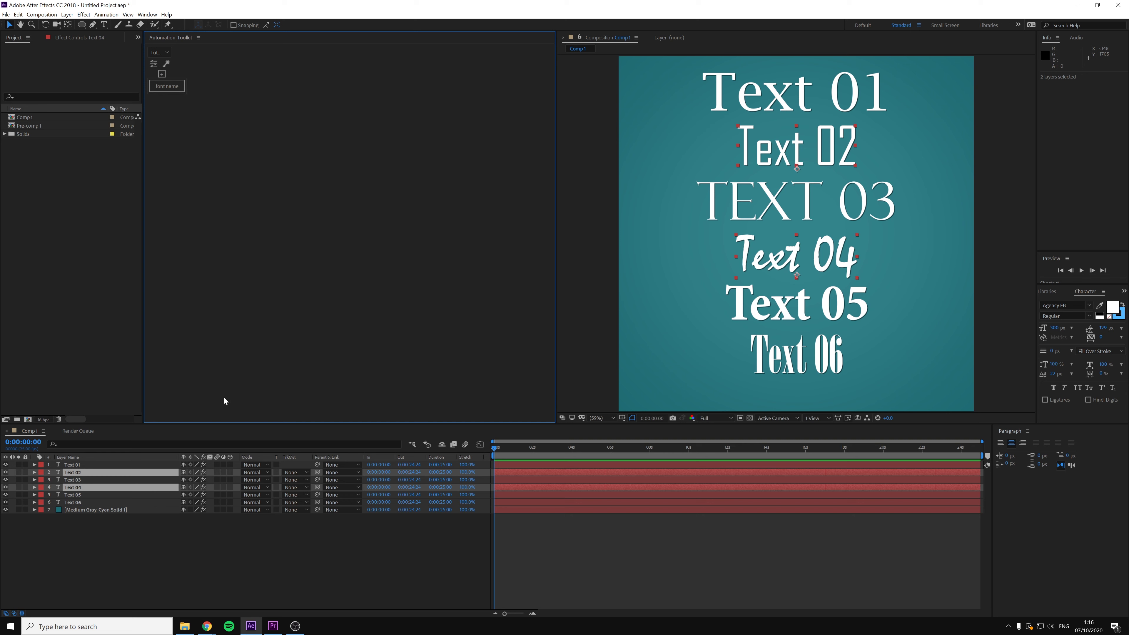
Select all six text layers and create a new automation named 'Mistral' from the clipboard
{"action": "left_click_drag", "start_coordinate": [54, 501], "coordinate": [86, 454]}
{"action": "left_click", "coordinate": [162, 74]}
{"action": "left_click", "coordinate": [192, 104]}
{"action": "left_click", "coordinate": [271, 54]}
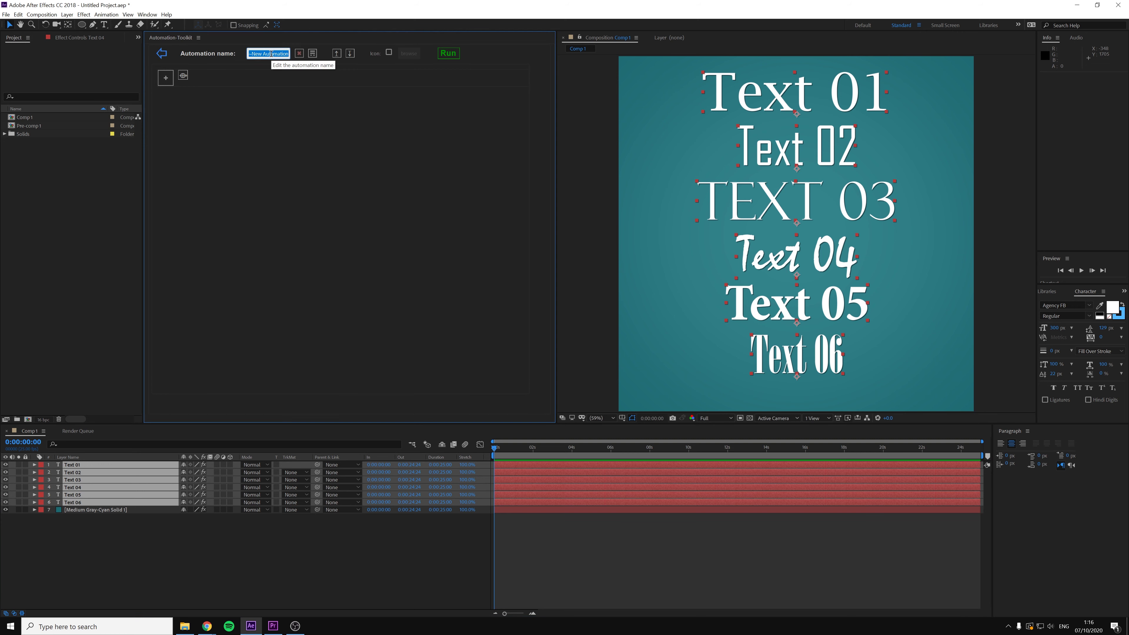
{"action": "type", "text": "Mistral"}
{"action": "left_click", "coordinate": [277, 96]}
Add a layer loop with an if step testing whether each layer is selected
{"action": "left_click", "coordinate": [165, 78]}
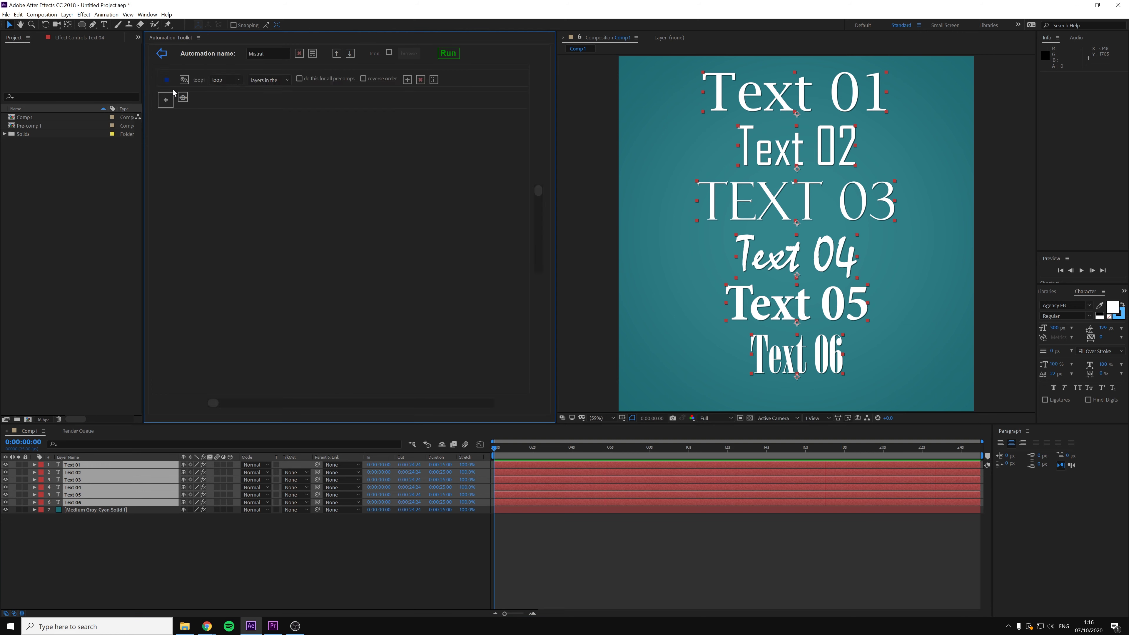
{"action": "left_click", "coordinate": [403, 83]}
{"action": "left_click", "coordinate": [234, 101]}
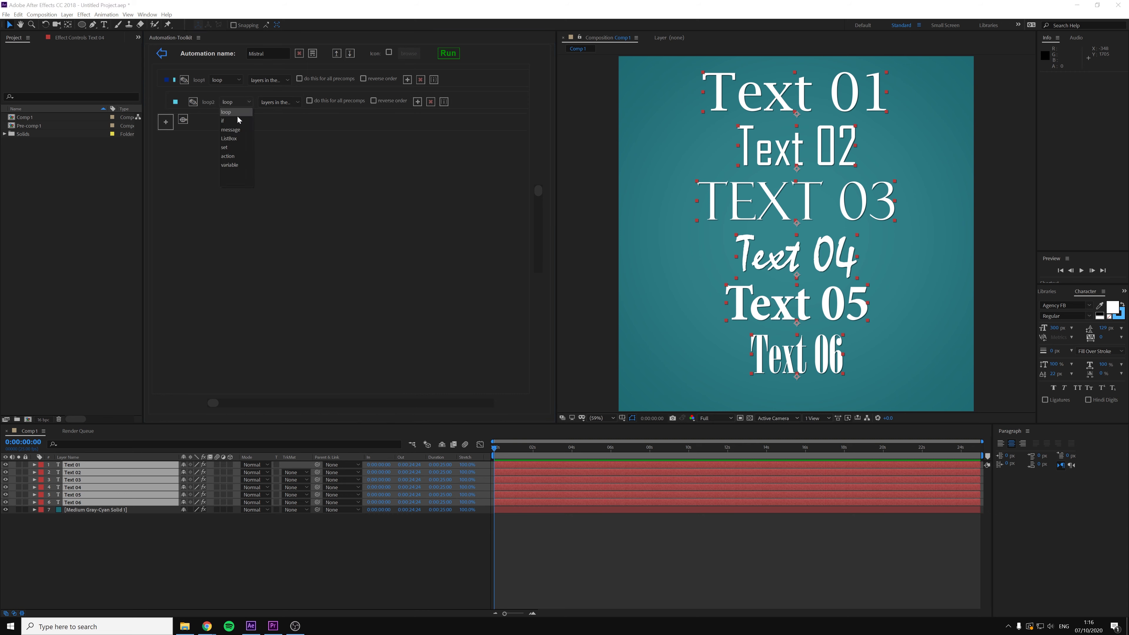
{"action": "left_click", "coordinate": [233, 121]}
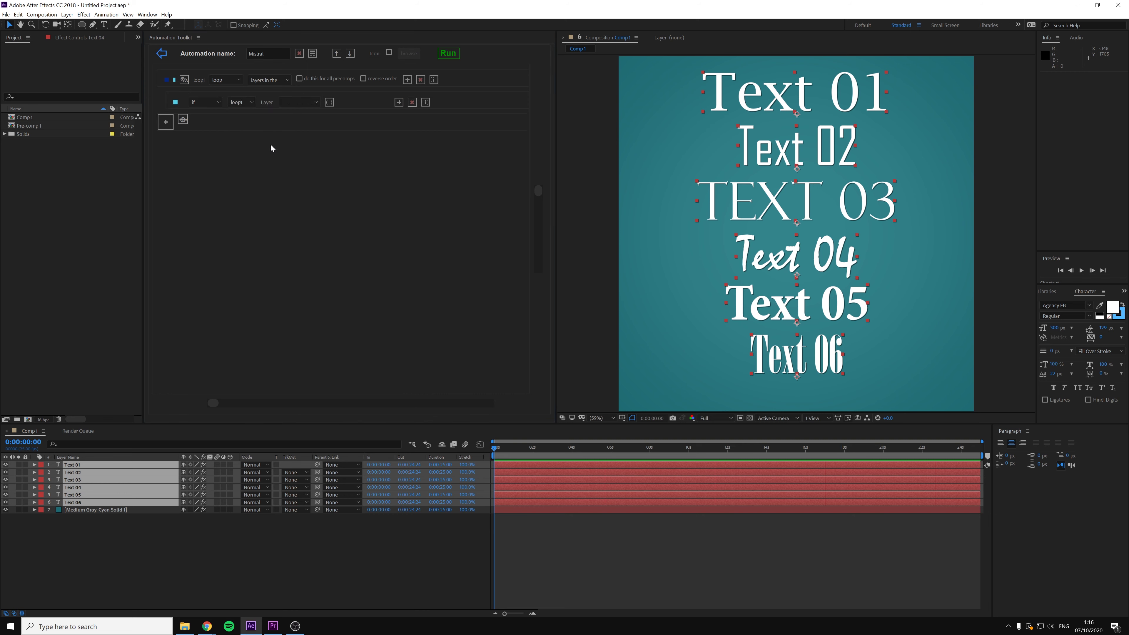
{"action": "left_click", "coordinate": [306, 103]}
{"action": "left_click", "coordinate": [301, 182]}
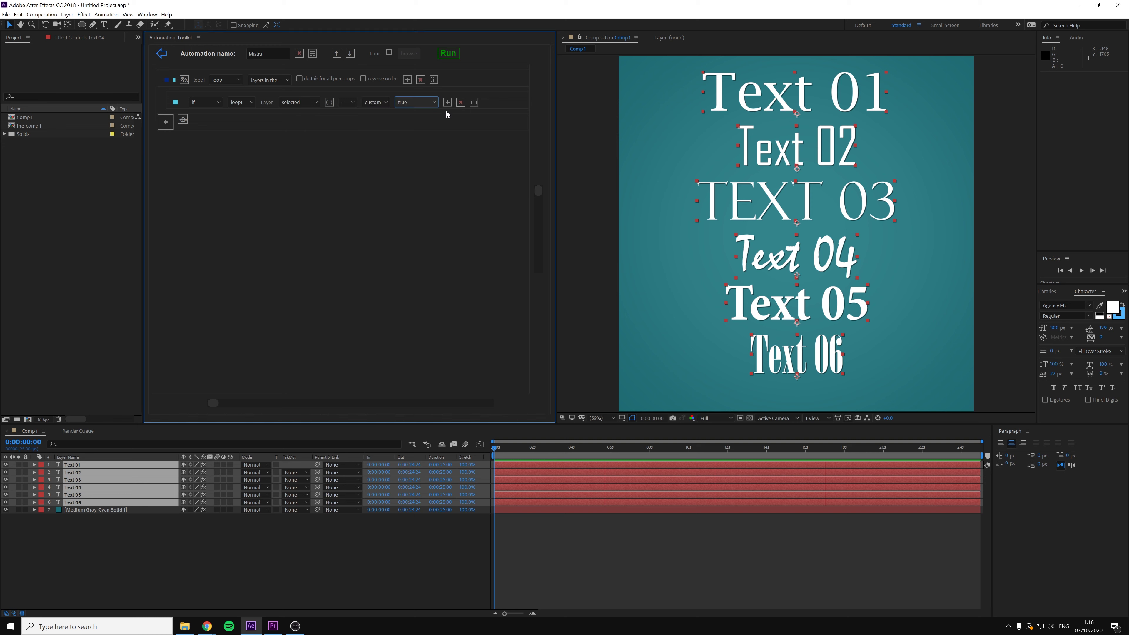
Nest a set step inside the if that sets the layer's font to Mistral
{"action": "left_click", "coordinate": [448, 102]}
{"action": "left_click", "coordinate": [256, 121]}
{"action": "left_click", "coordinate": [240, 169]}
{"action": "left_click", "coordinate": [304, 128]}
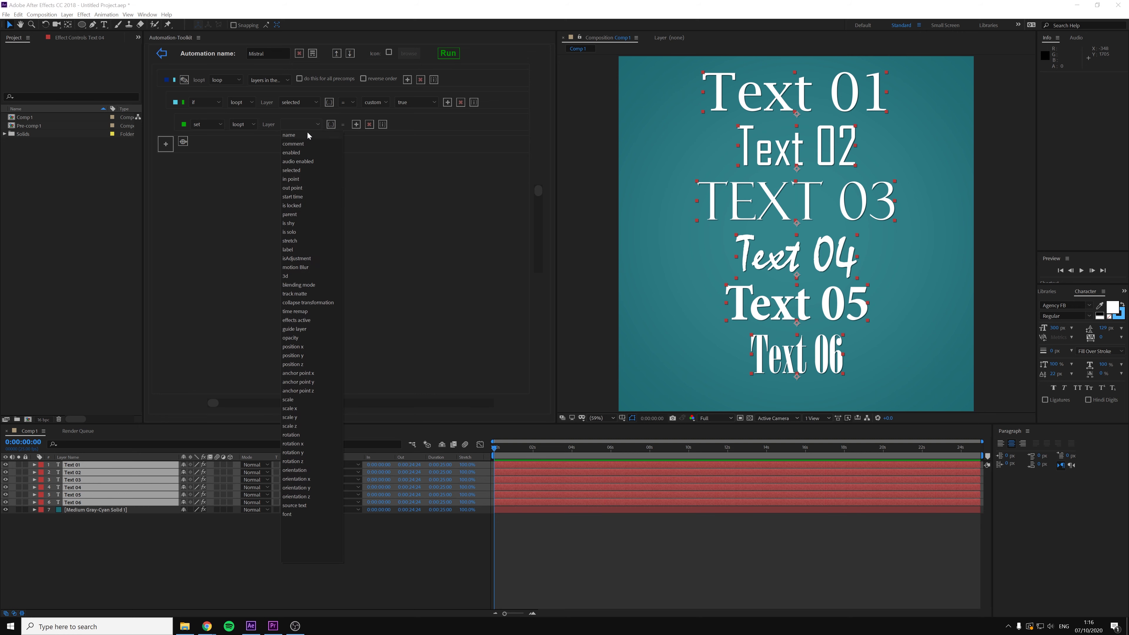
{"action": "left_click", "coordinate": [305, 514]}
{"action": "left_click", "coordinate": [378, 125]}
{"action": "type", "text": "Mistral"}
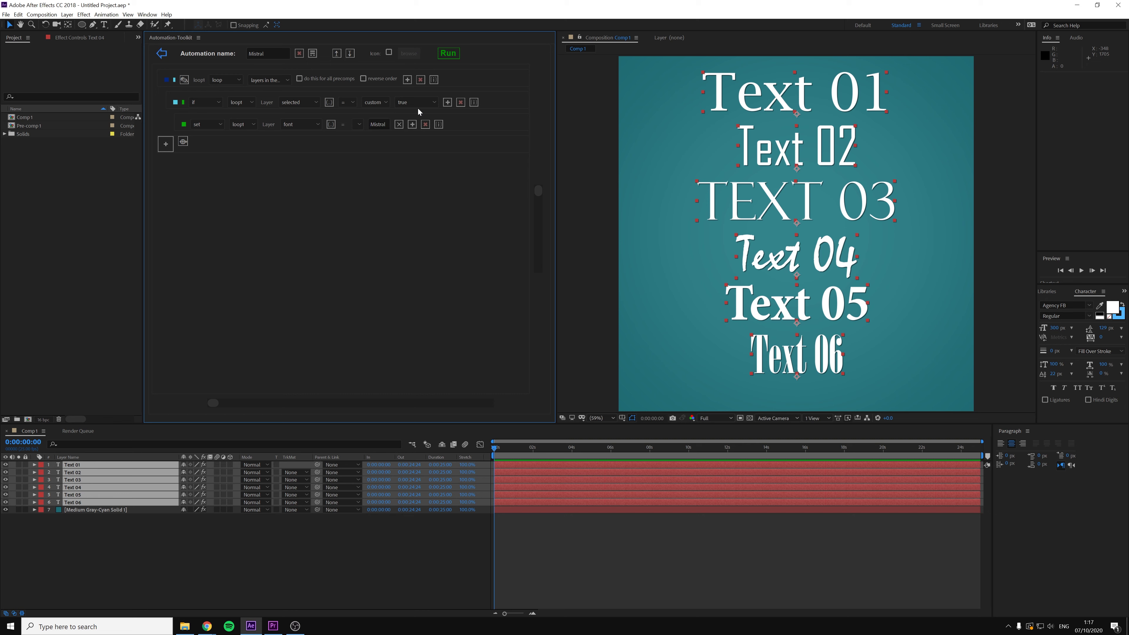
Run the Mistral automation on all text layers, then undo the font change
{"action": "left_click", "coordinate": [450, 57]}
{"action": "left_click", "coordinate": [94, 526]}
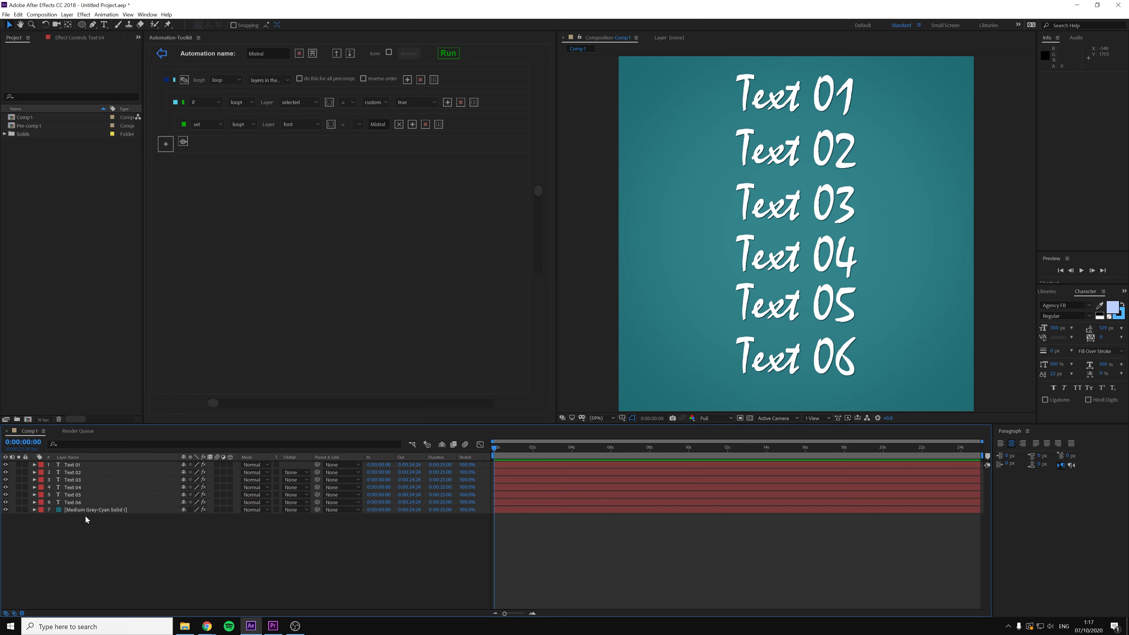
{"action": "key", "text": "ctrl+z"}
Run it on only Text 01, 02 and 04, undo, and return to the automation list
{"action": "left_click", "coordinate": [84, 522]}
{"action": "left_click", "coordinate": [83, 486]}
{"action": "left_click", "coordinate": [88, 472], "text": "ctrl"}
{"action": "left_click", "coordinate": [92, 465], "text": "ctrl"}
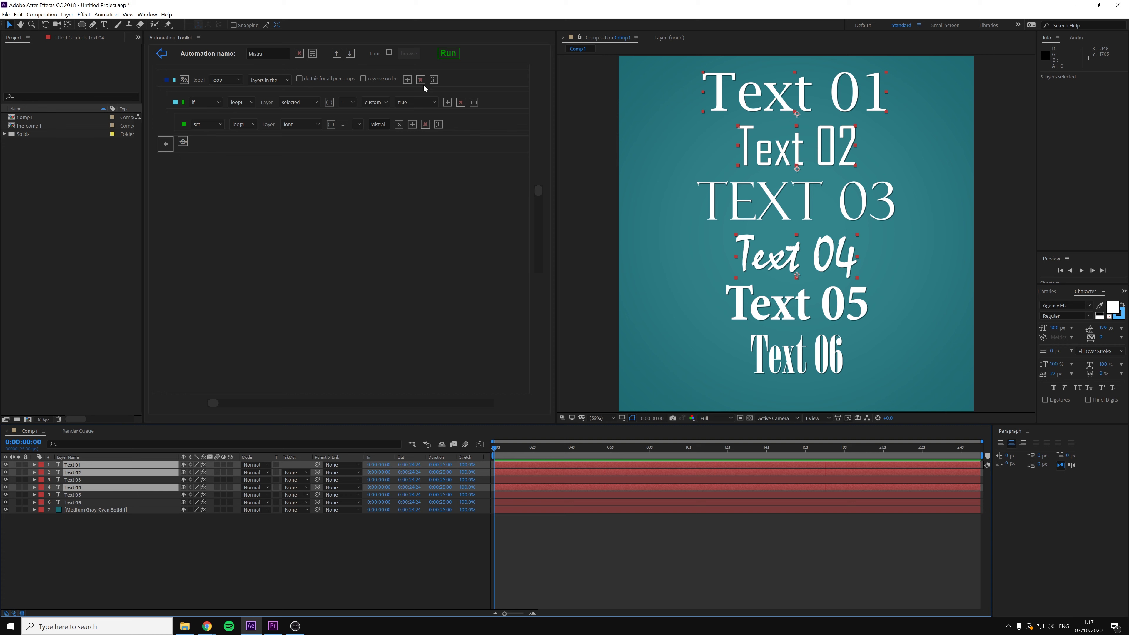
{"action": "left_click", "coordinate": [449, 53]}
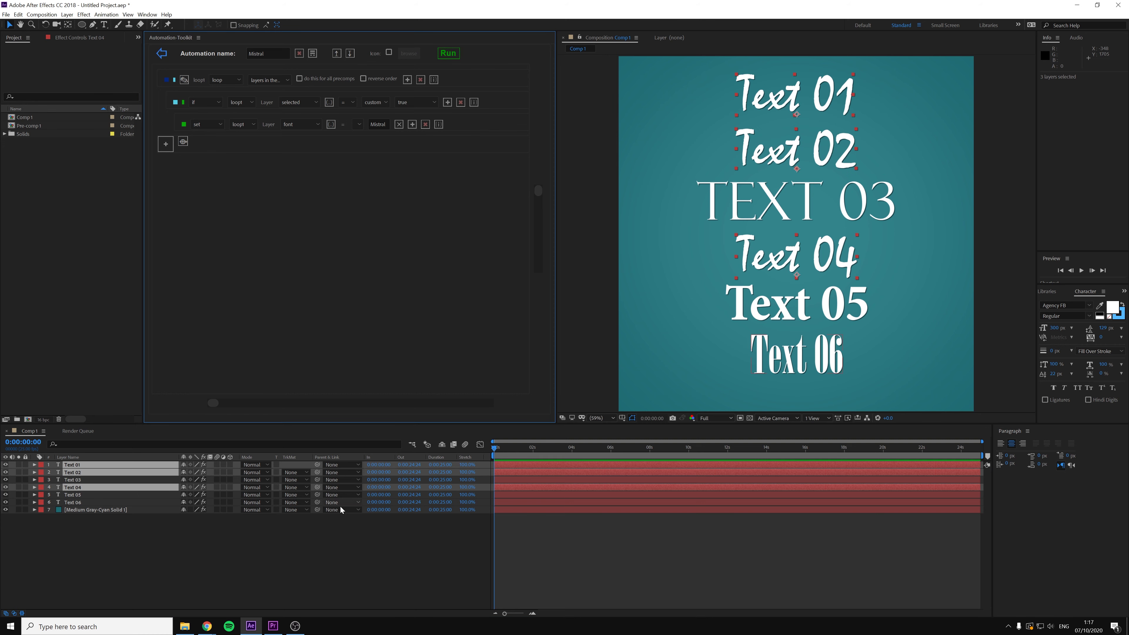
{"action": "key", "text": "ctrl+z"}
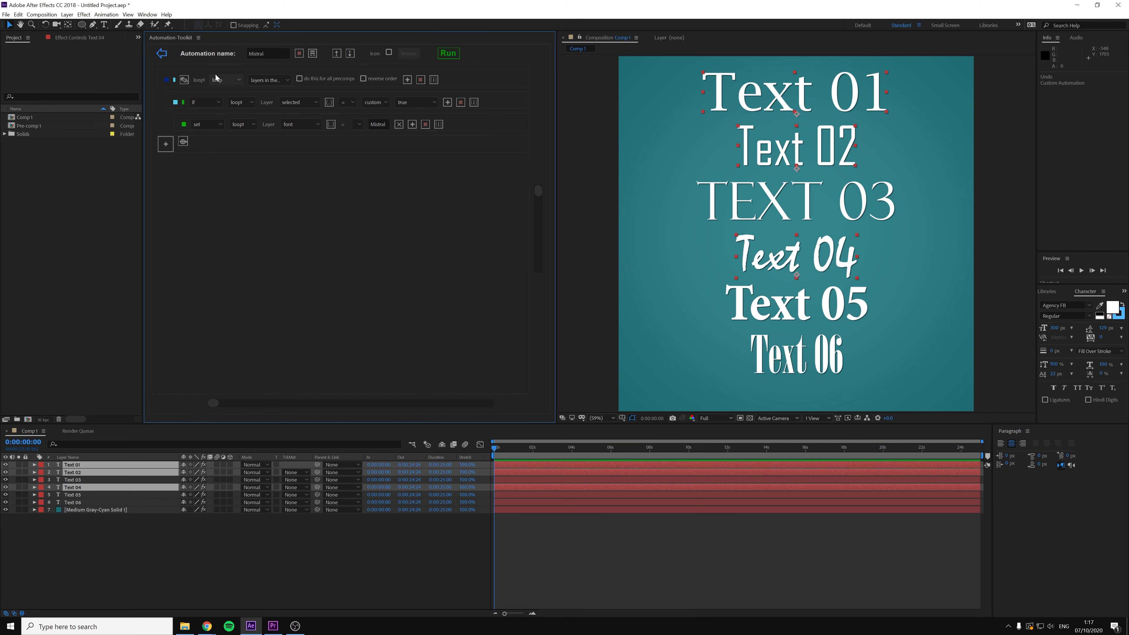
{"action": "left_click", "coordinate": [162, 55]}
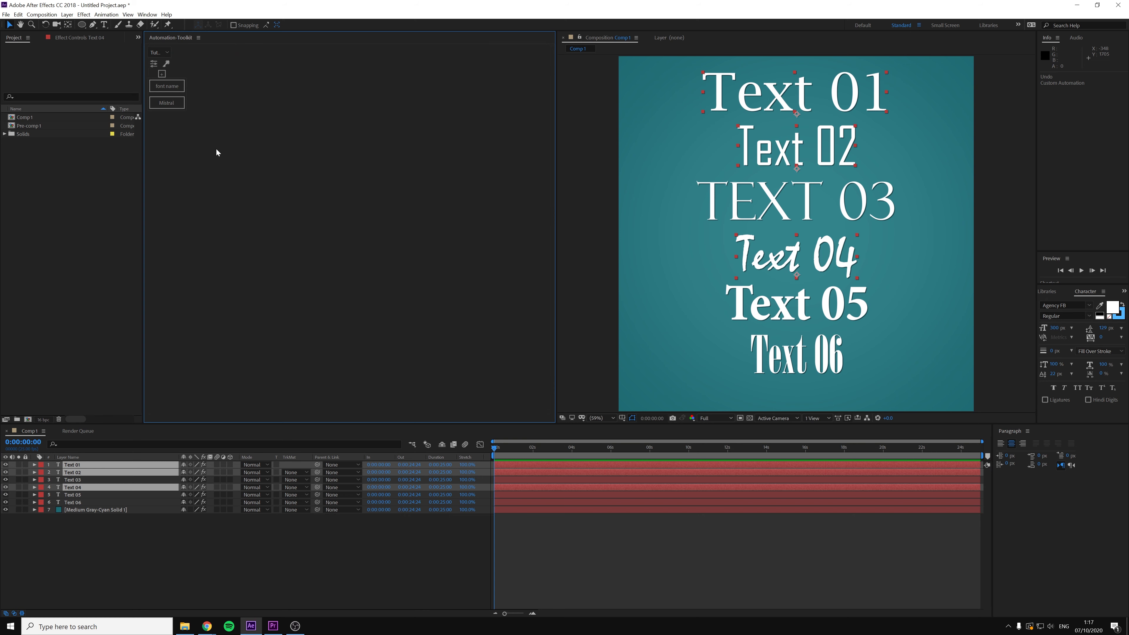
Select Text 06 as the font source layer and focus the toolkit panel
{"action": "left_click", "coordinate": [79, 493]}
{"action": "left_click", "coordinate": [83, 481]}
{"action": "left_click", "coordinate": [92, 501]}
{"action": "left_click", "coordinate": [286, 172]}
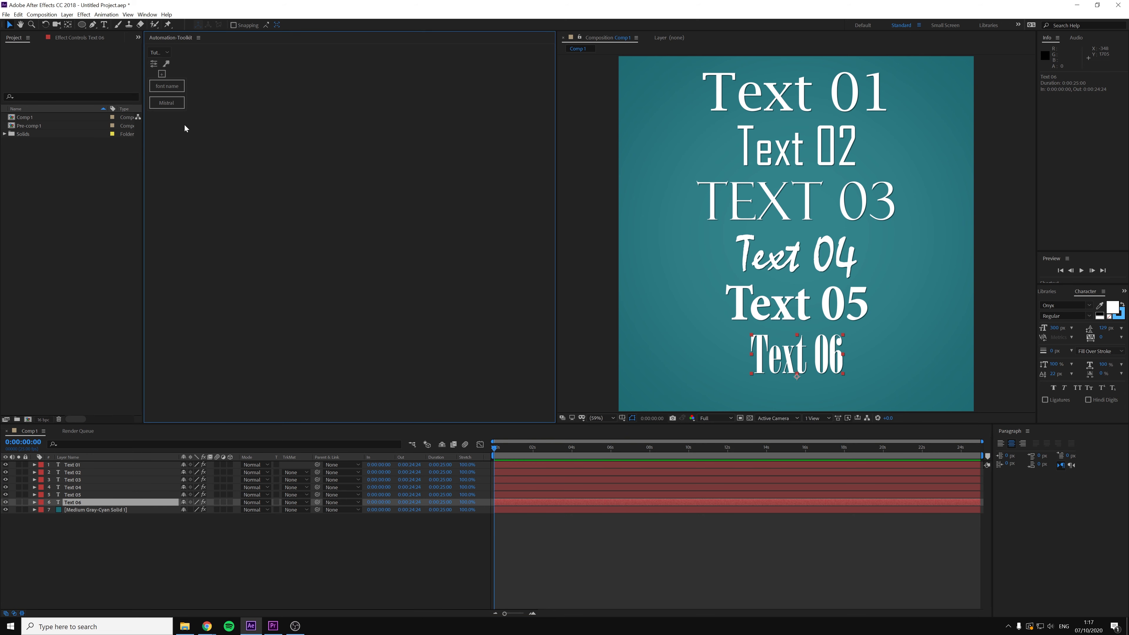
Create a new automation named 'assign font'
{"action": "left_click", "coordinate": [163, 74]}
{"action": "left_click", "coordinate": [284, 56]}
{"action": "type", "text": "assign"}
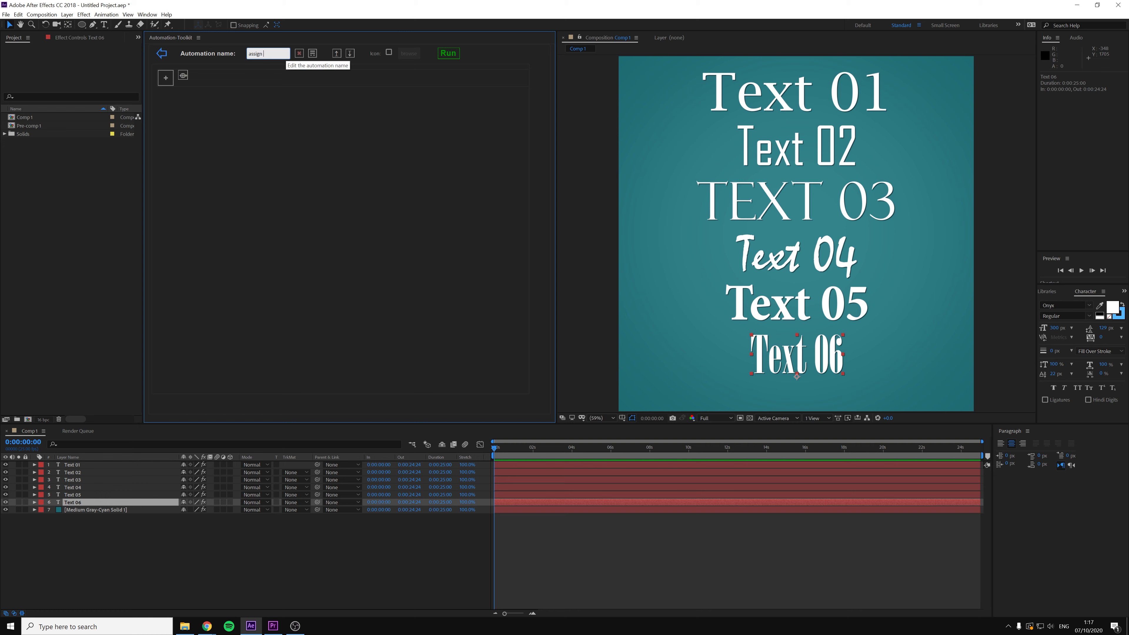
{"action": "type", "text": " font"}
{"action": "key", "text": "Return"}
Add a loop step and start renaming it to 'first selected layer'
{"action": "left_click", "coordinate": [165, 78]}
{"action": "left_click", "coordinate": [191, 81]}
{"action": "left_click", "coordinate": [191, 81]}
{"action": "type", "text": "tirst sel"}
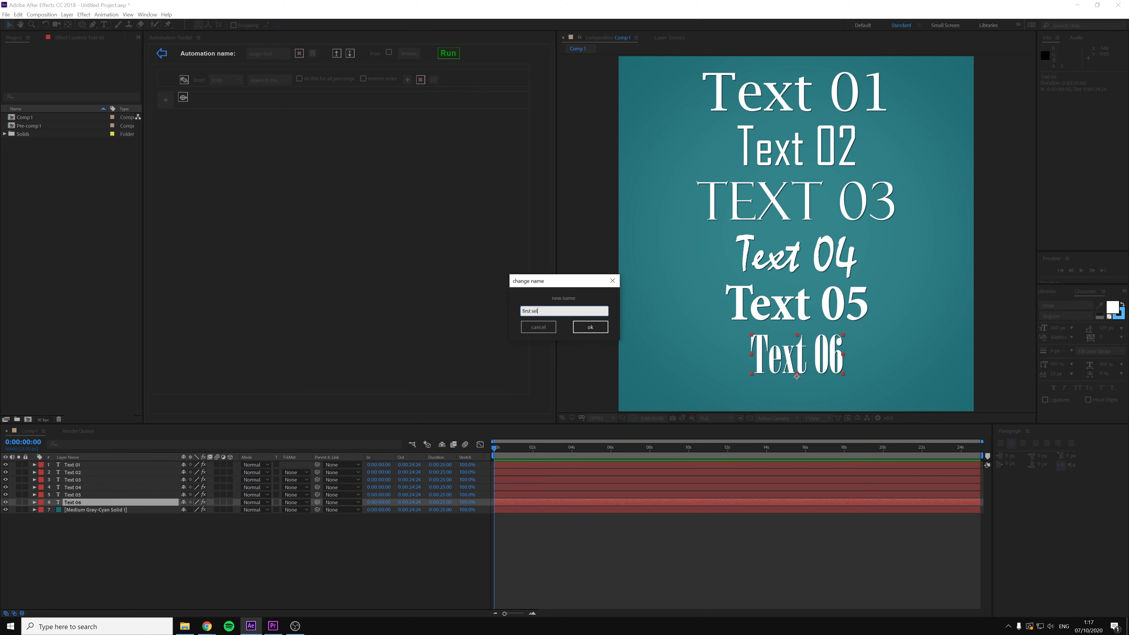
{"action": "type", "text": "ected layer"}
Confirm the loop name, add an if testing Layer first selected = true, and nest a step beneath it
{"action": "key", "text": "Return"}
{"action": "left_click", "coordinate": [437, 79]}
{"action": "left_click", "coordinate": [248, 103]}
{"action": "left_click", "coordinate": [255, 119]}
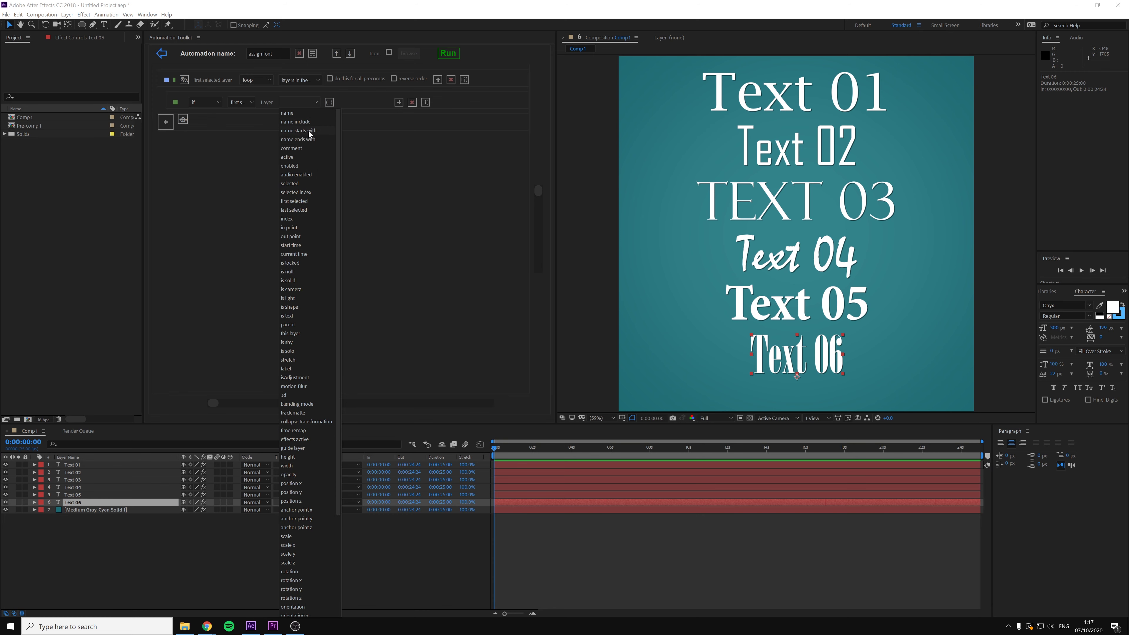
{"action": "left_click", "coordinate": [308, 200]}
{"action": "left_click", "coordinate": [423, 107]}
{"action": "left_click", "coordinate": [409, 114]}
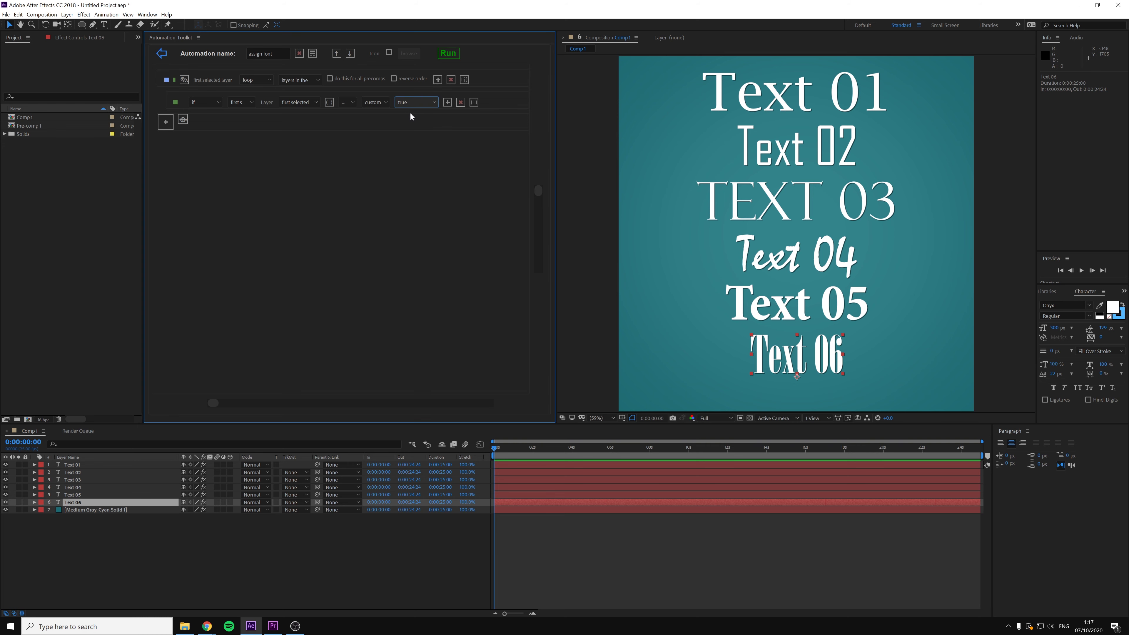
{"action": "left_click", "coordinate": [448, 103]}
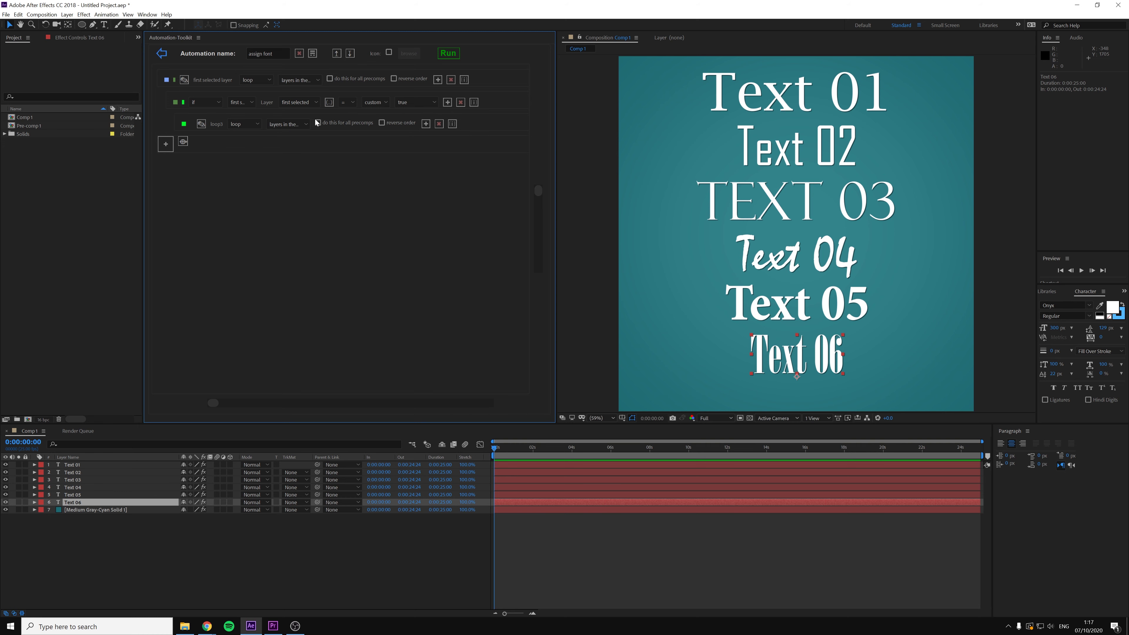
Rename the third loop to 'all layers'
{"action": "left_click", "coordinate": [200, 124]}
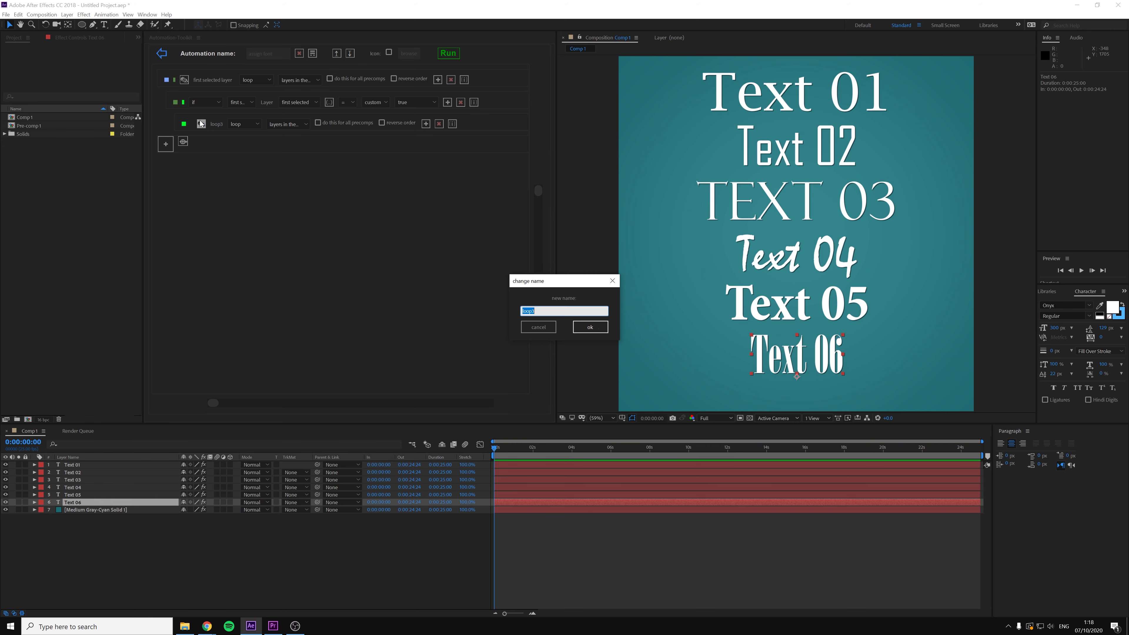
{"action": "type", "text": "all layers"}
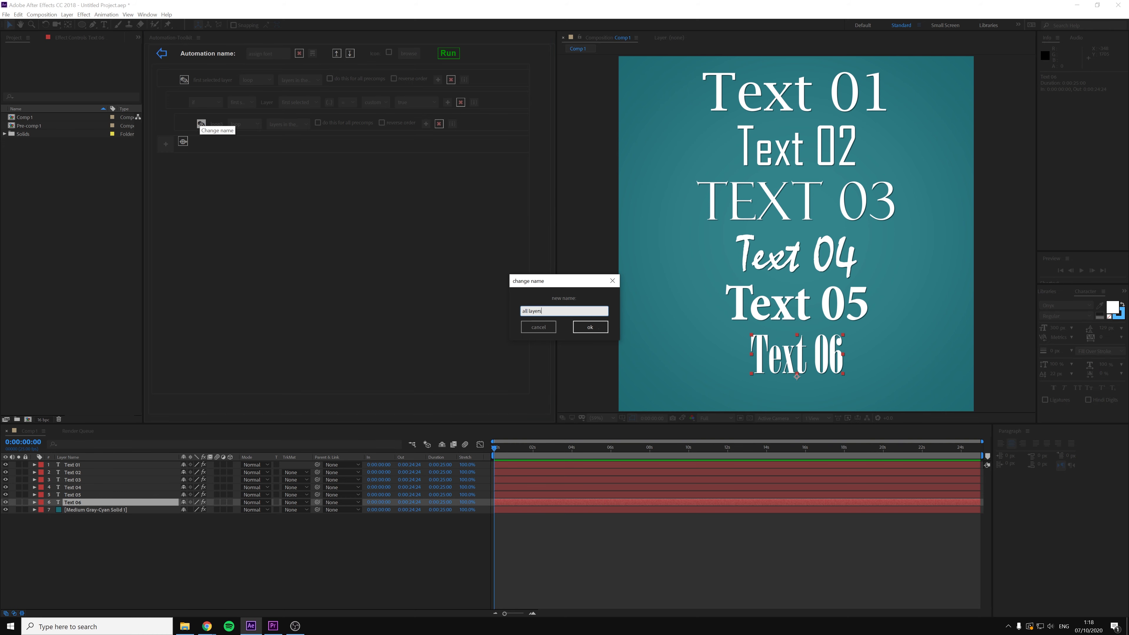
{"action": "key", "text": "Return"}
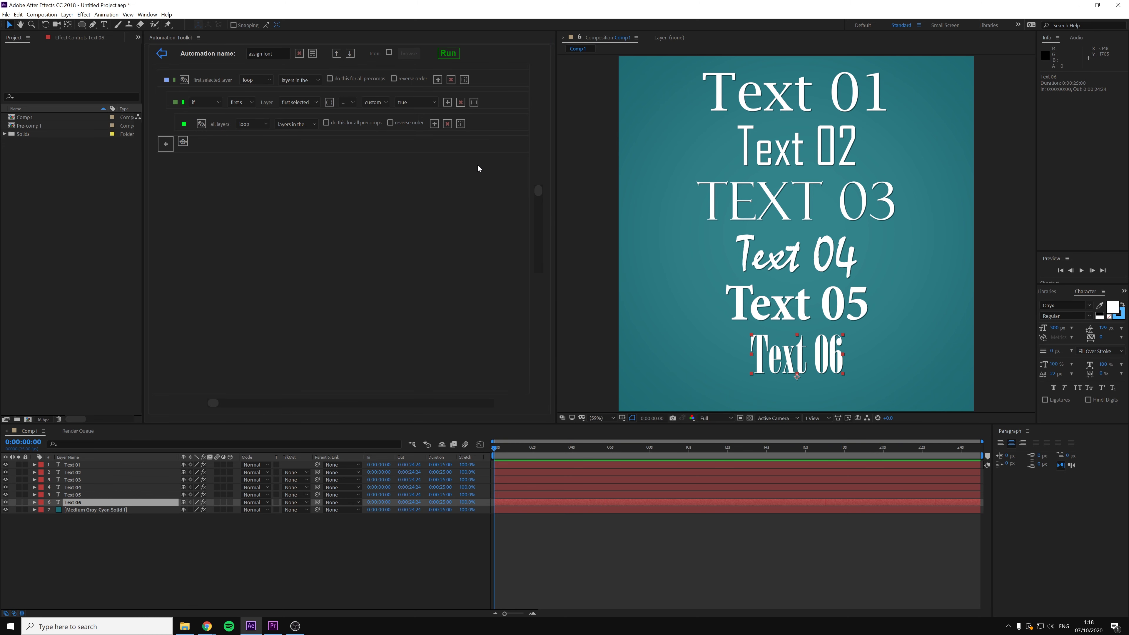
Add a set step copying the first selected layer's font to each layer, then run it, making all layers Onyx
{"action": "left_click", "coordinate": [435, 124]}
{"action": "left_click", "coordinate": [252, 145]}
{"action": "left_click", "coordinate": [248, 191]}
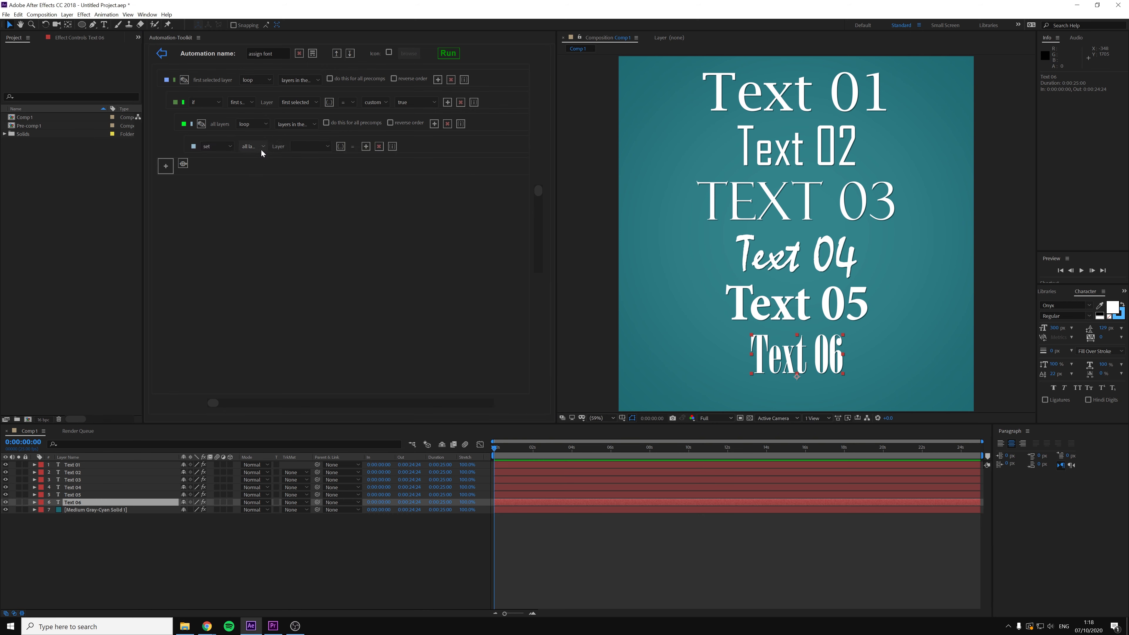
{"action": "left_click", "coordinate": [298, 148]}
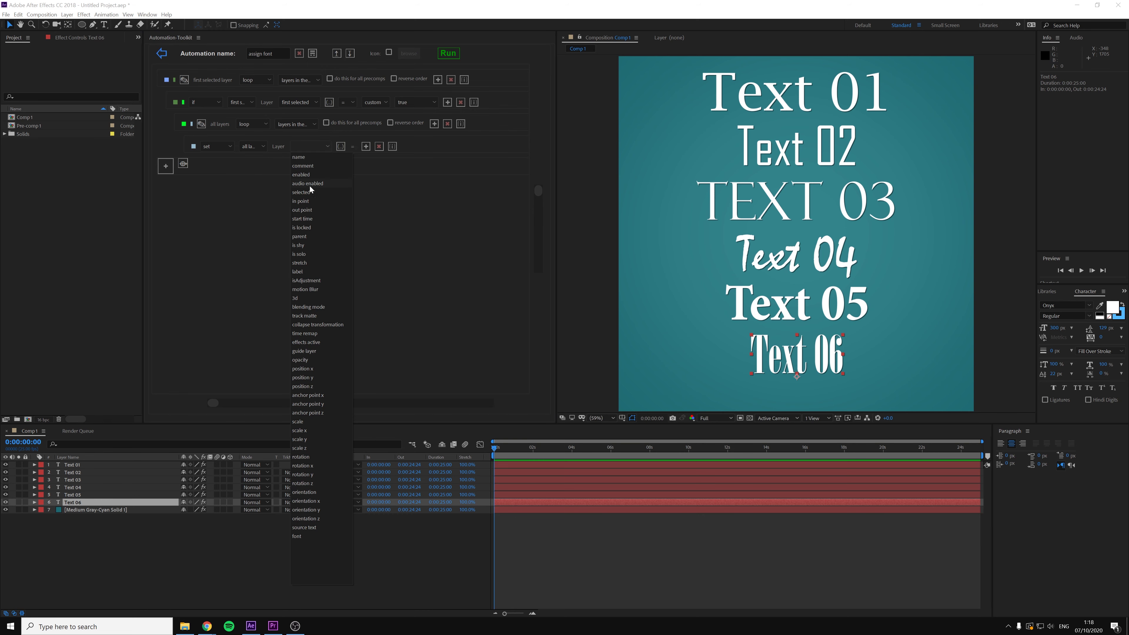
{"action": "left_click", "coordinate": [306, 536]}
{"action": "left_click", "coordinate": [369, 148]}
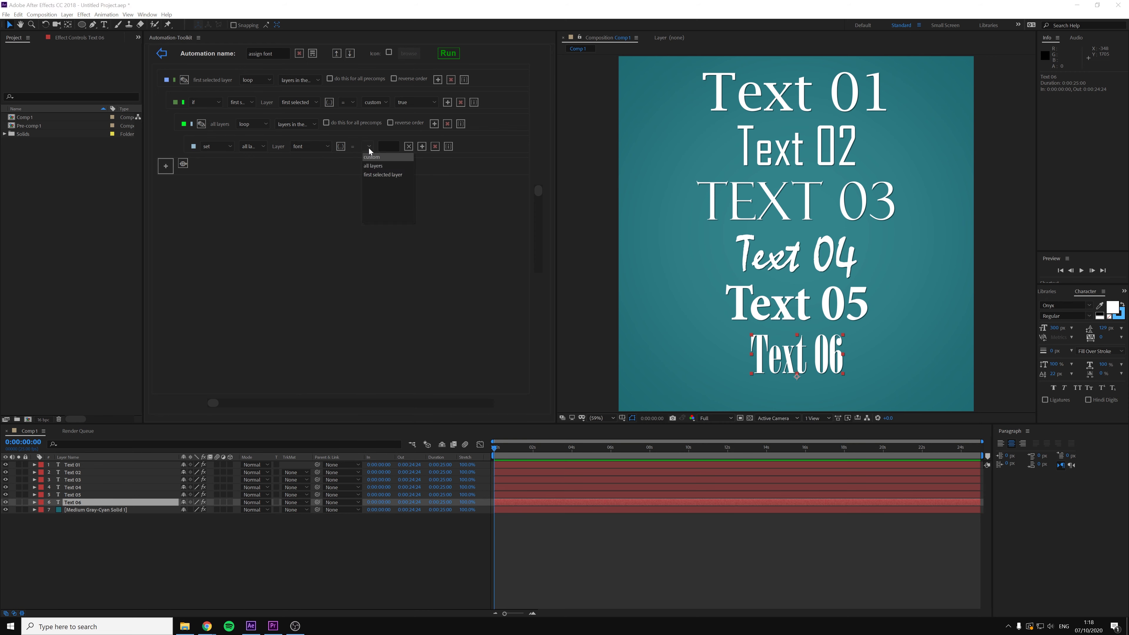
{"action": "left_click", "coordinate": [371, 174]}
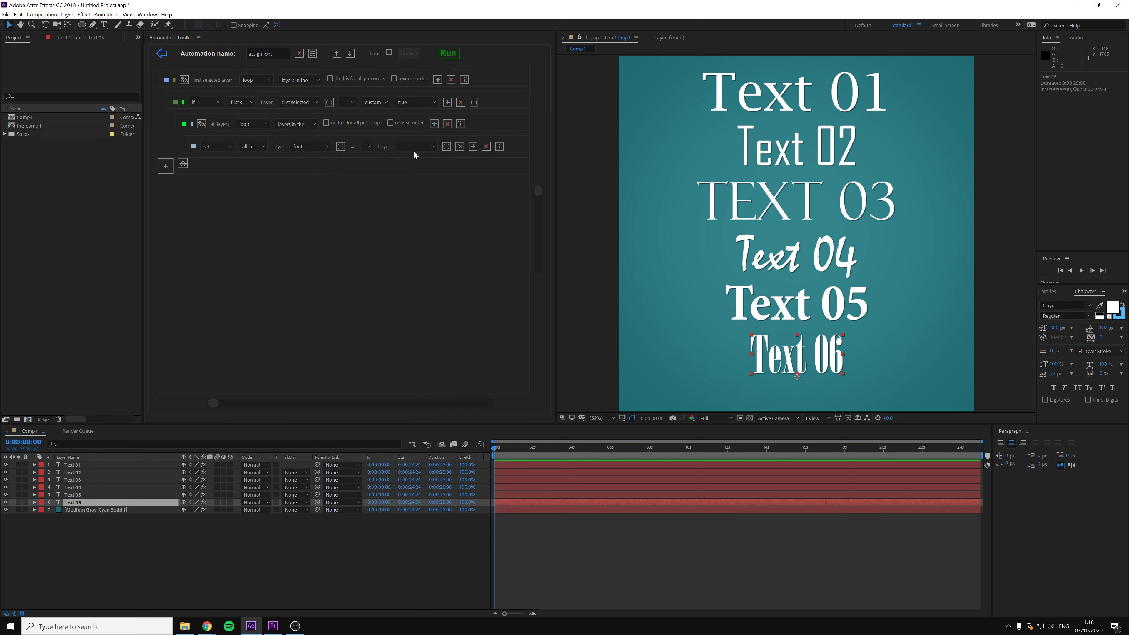
{"action": "left_click", "coordinate": [413, 148]}
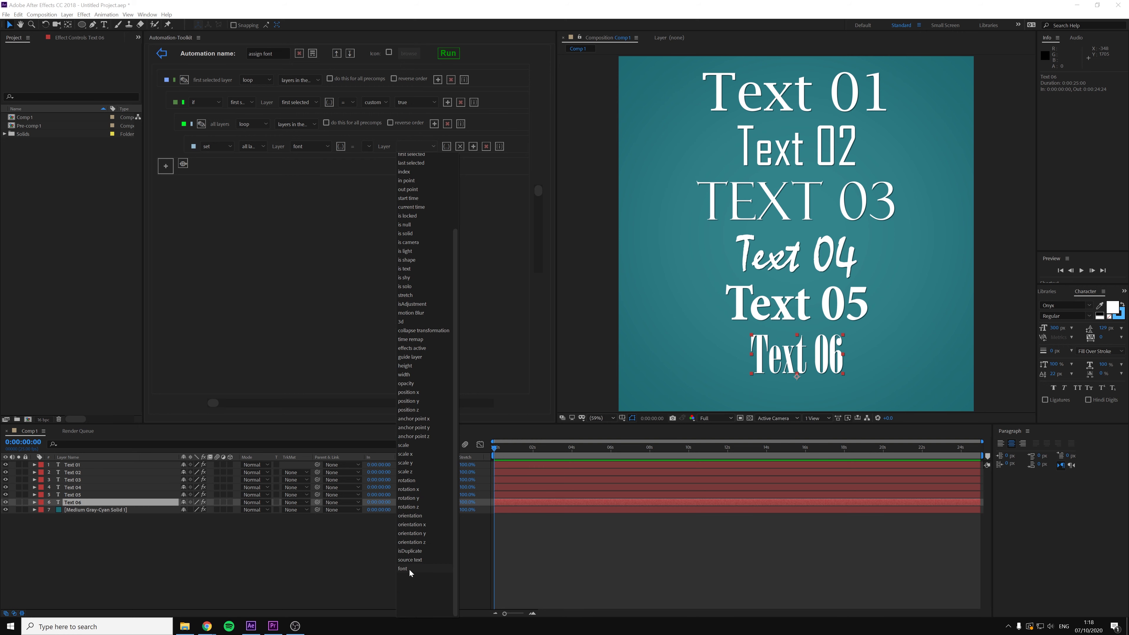
{"action": "left_click", "coordinate": [409, 569]}
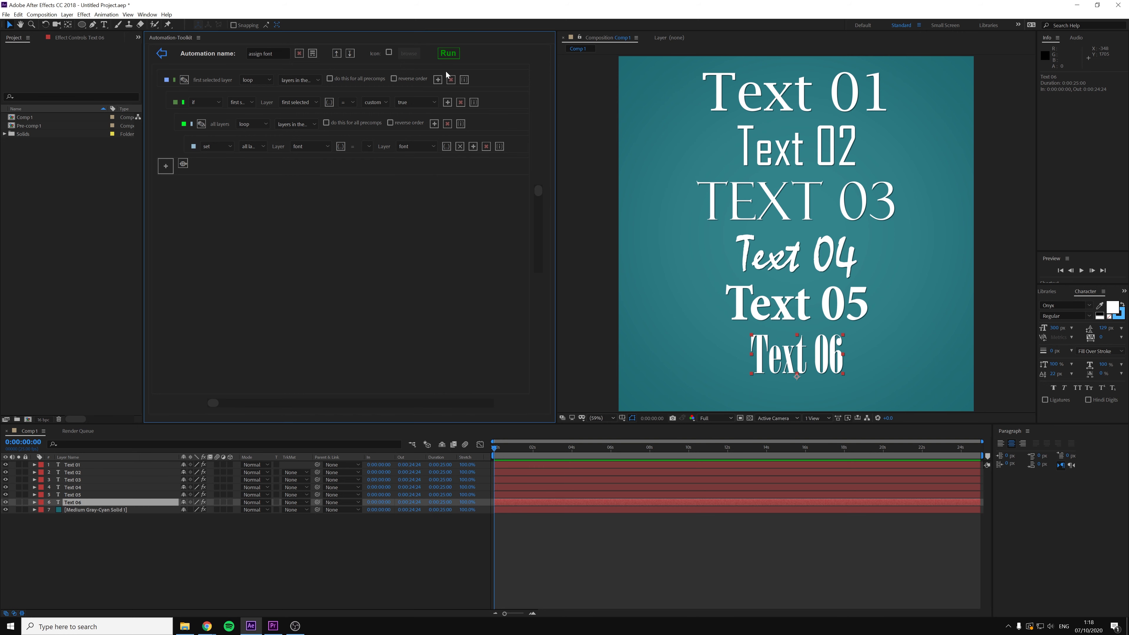
{"action": "left_click", "coordinate": [449, 54]}
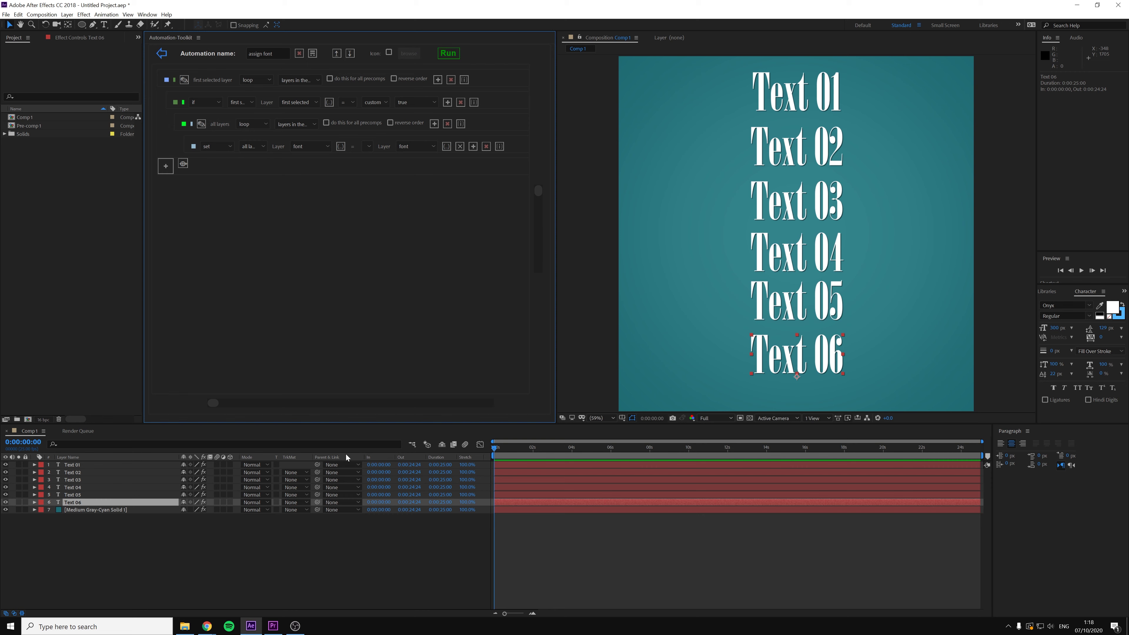
Undo the Onyx font assignment, then apply Text 03's font to all text layers
{"action": "left_click", "coordinate": [246, 539]}
{"action": "key", "text": "ctrl+z"}
{"action": "left_click", "coordinate": [82, 480]}
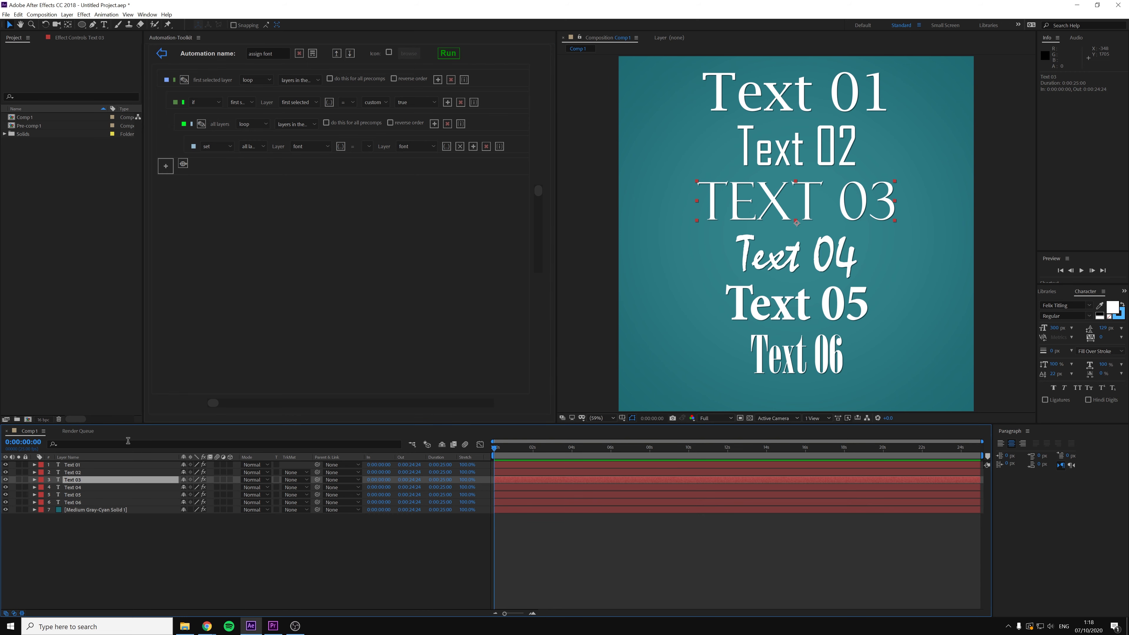
{"action": "left_click", "coordinate": [448, 53]}
Undo the serif capitals font change to restore the varied fonts, then select Text 01
{"action": "left_click", "coordinate": [290, 577]}
{"action": "key", "text": "ctrl+z"}
{"action": "left_click", "coordinate": [72, 465]}
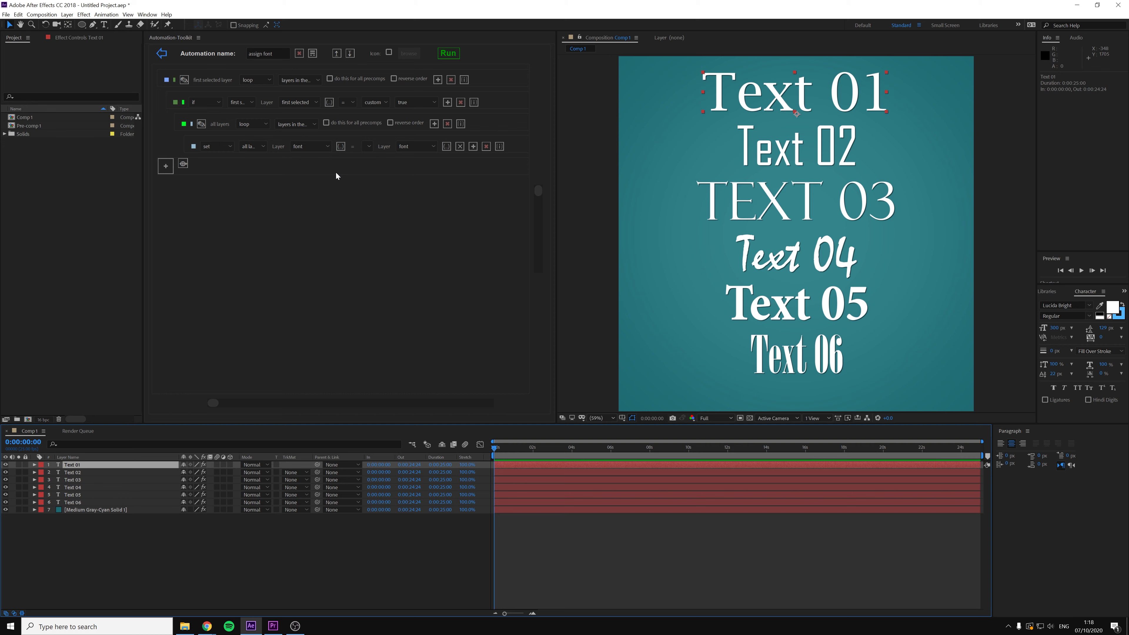
Enable 'do this for all precomps' and precompose Text 01–Text 04 into Pre-comp 2
{"action": "left_click", "coordinate": [324, 123]}
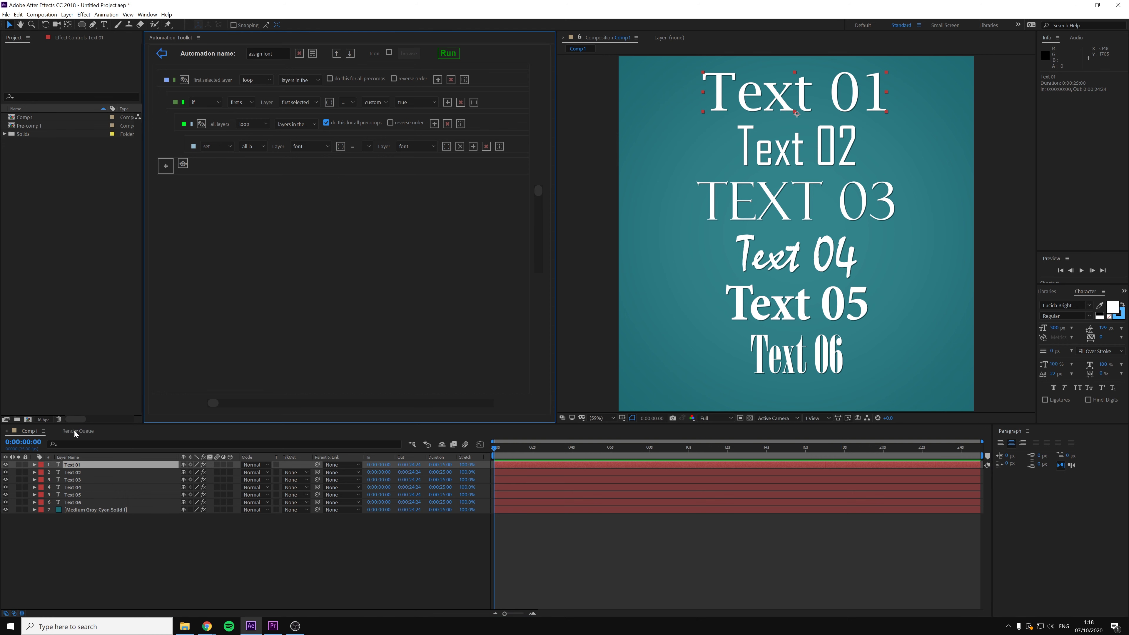
{"action": "left_click", "coordinate": [70, 486], "text": "shift"}
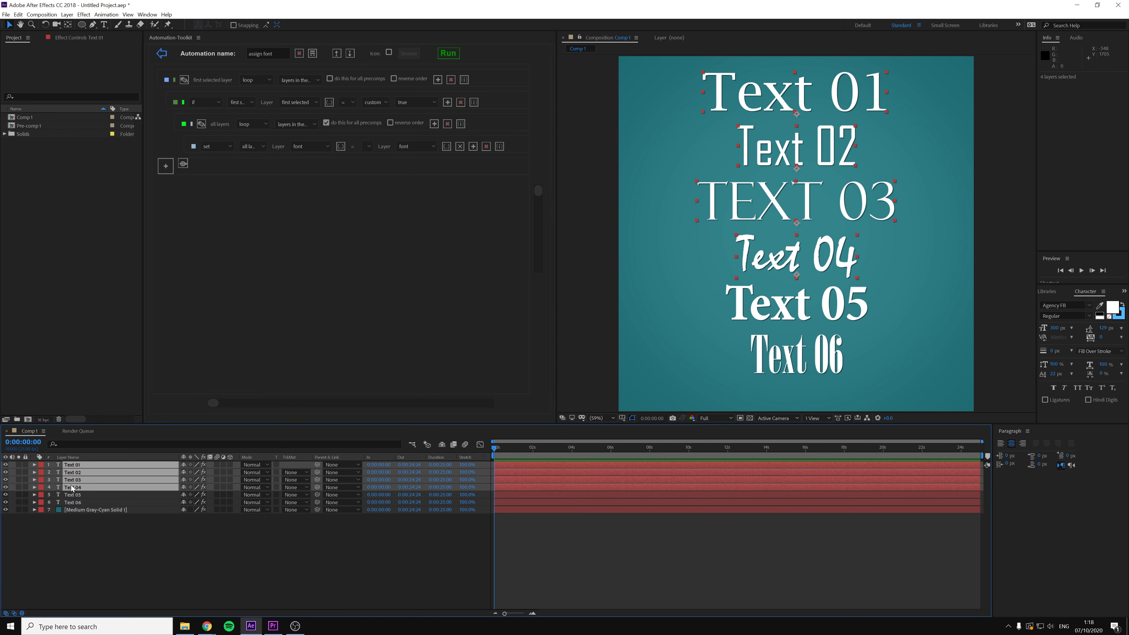
{"action": "left_click", "coordinate": [448, 52]}
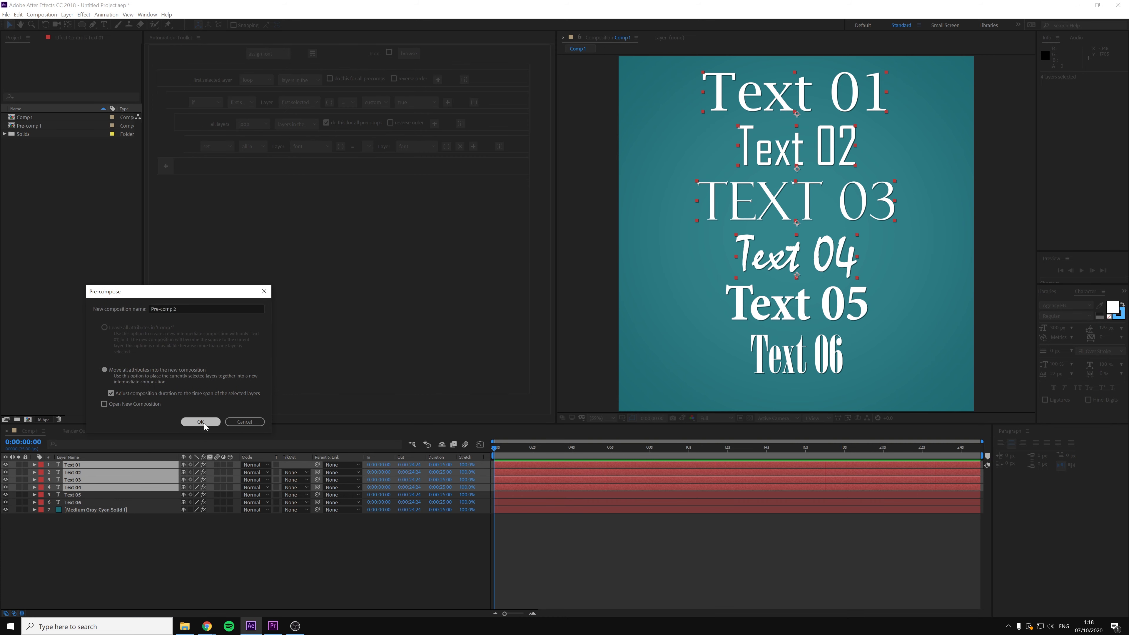
{"action": "left_click", "coordinate": [203, 425]}
{"action": "left_click", "coordinate": [154, 542]}
Run assign font with Text 06 as the source to apply Onyx everywhere
{"action": "left_click", "coordinate": [73, 479]}
{"action": "left_click", "coordinate": [447, 54]}
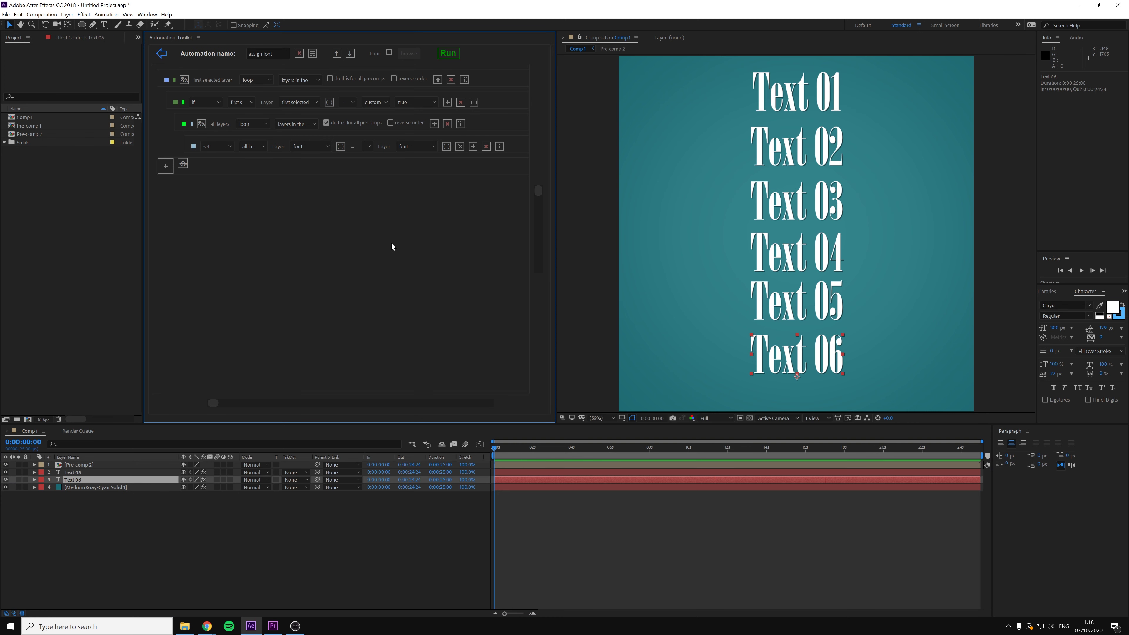
{"action": "left_click", "coordinate": [212, 528]}
Undo the Onyx assignment, then try Text 05's Minion Pro font on all layers and undo it
{"action": "key", "text": "ctrl+z"}
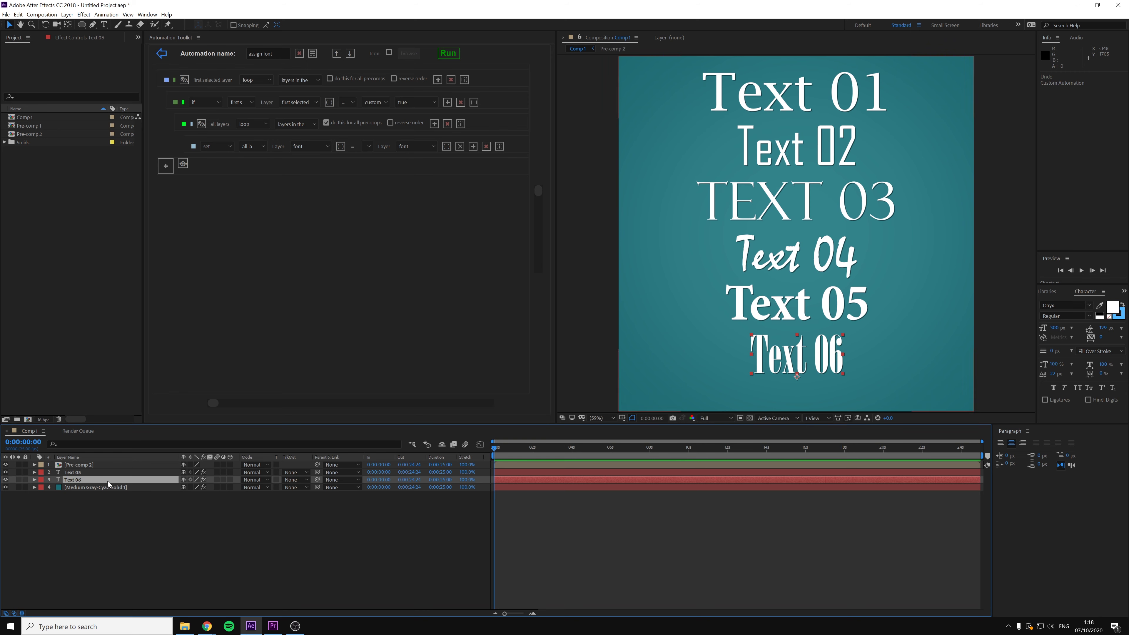
{"action": "left_click", "coordinate": [96, 474]}
{"action": "left_click", "coordinate": [447, 53]}
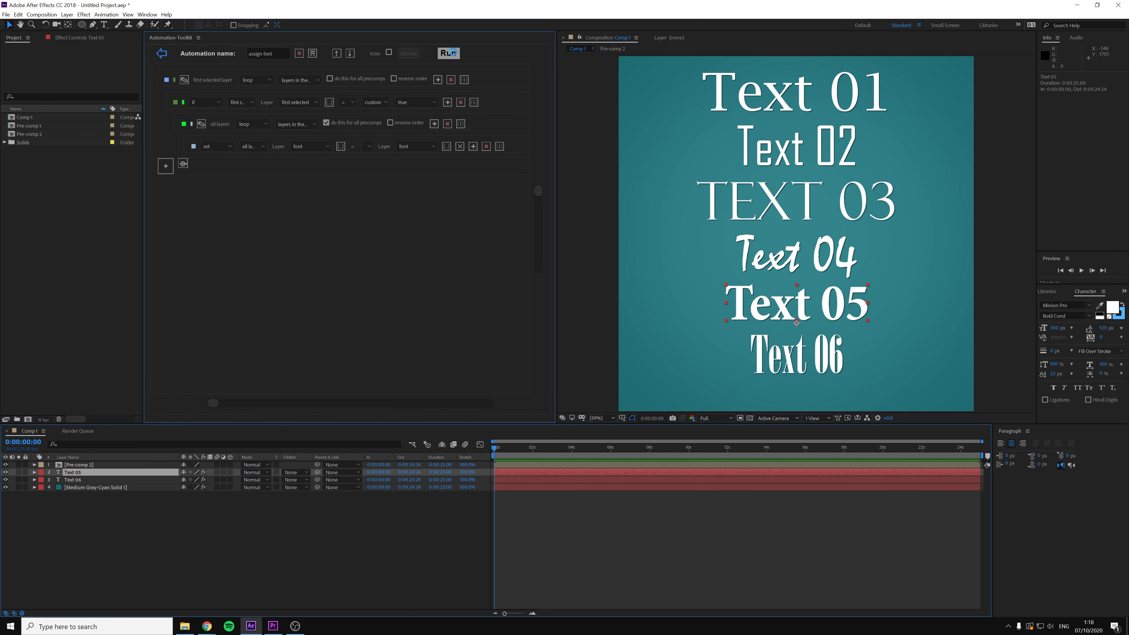
{"action": "left_click", "coordinate": [238, 547]}
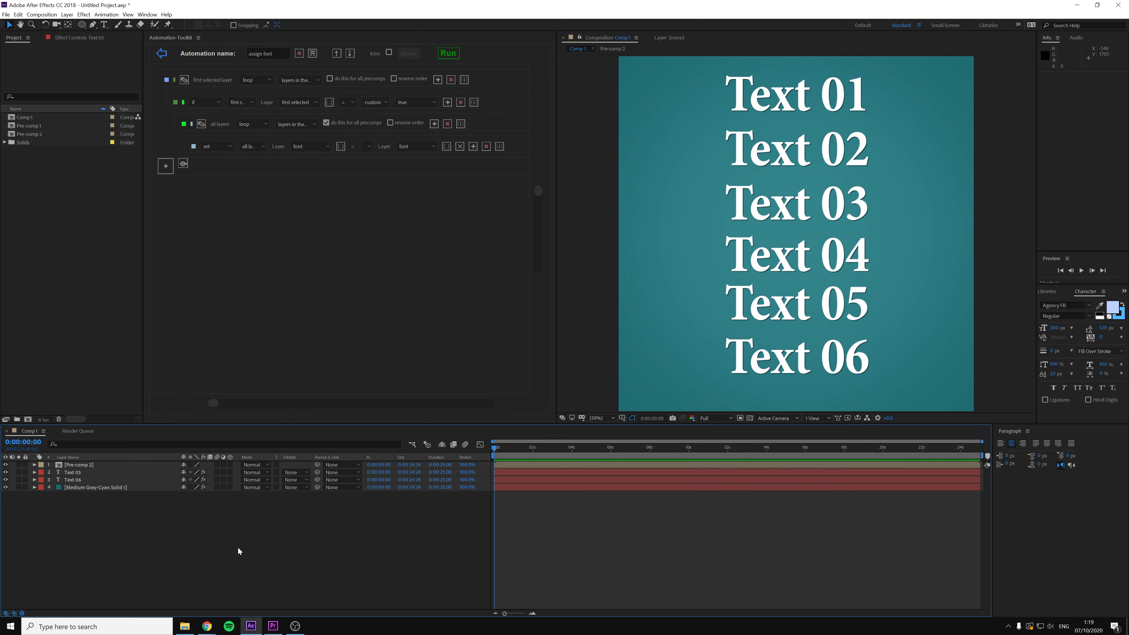
{"action": "key", "text": "ctrl+z"}
Try Text 06's Onyx font on all layers, undo it, and return to the automation list
{"action": "left_click", "coordinate": [120, 480]}
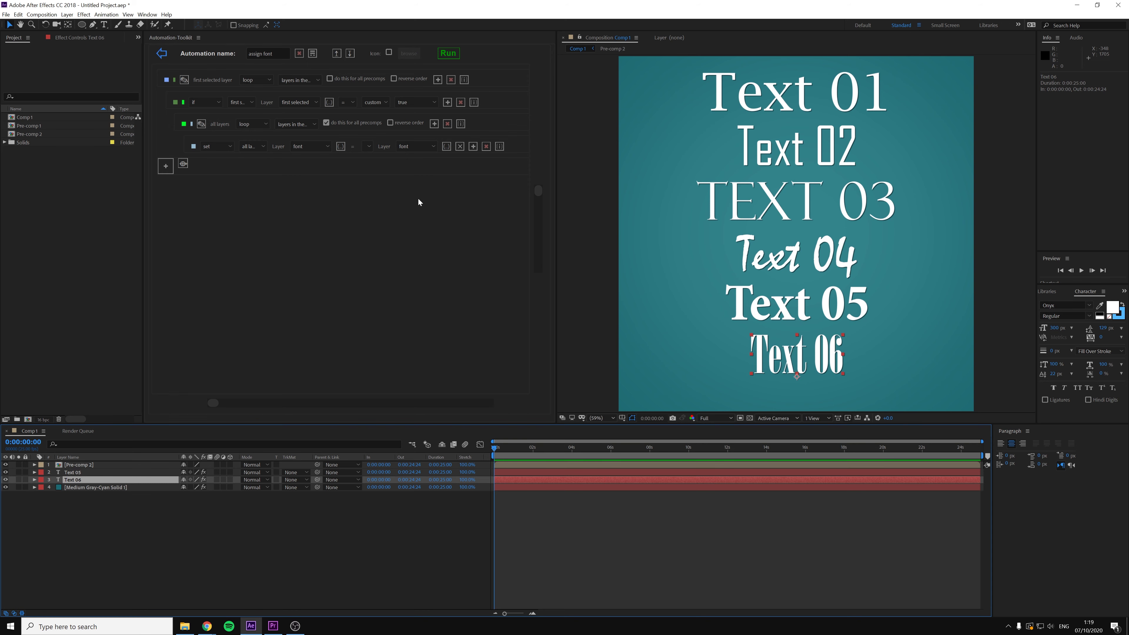
{"action": "left_click", "coordinate": [447, 53]}
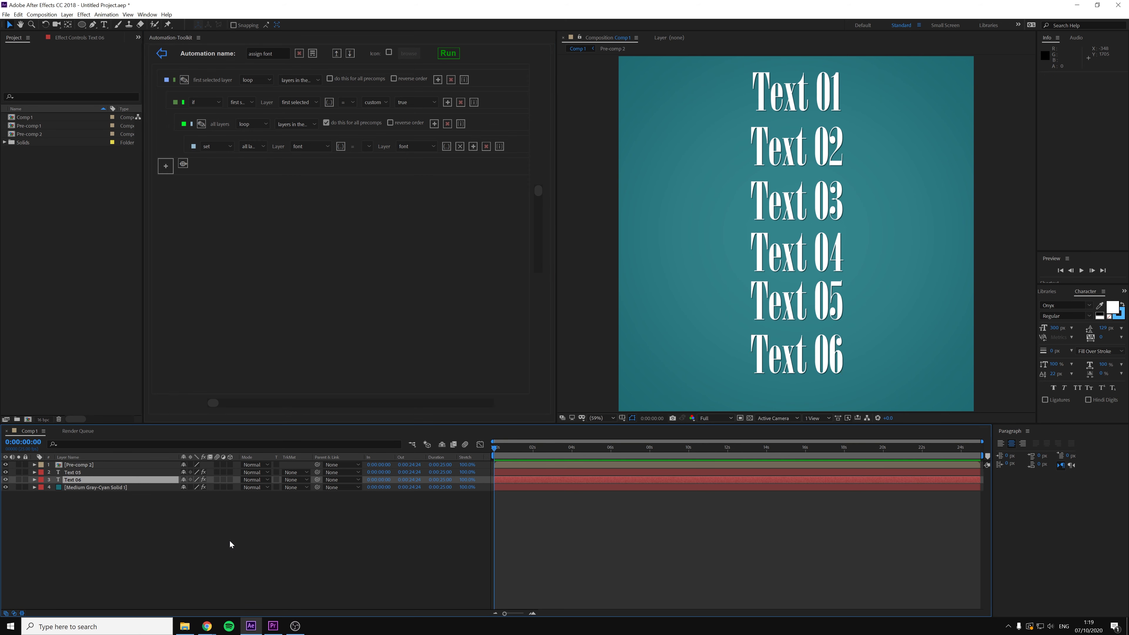
{"action": "left_click", "coordinate": [235, 534]}
{"action": "key", "text": "ctrl+z"}
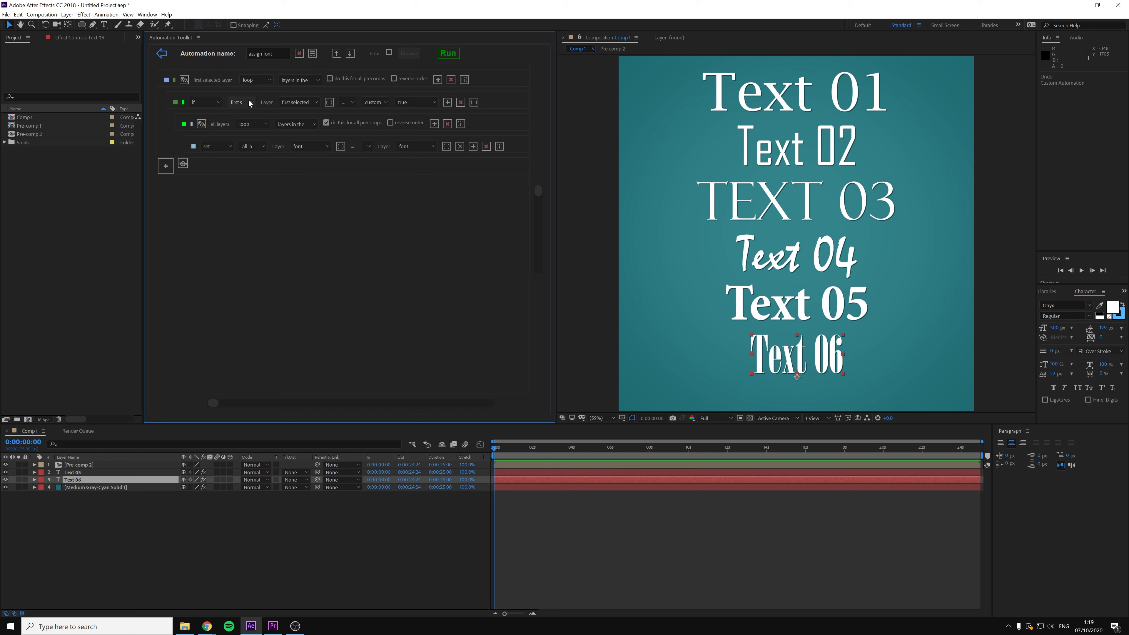
{"action": "left_click", "coordinate": [163, 54]}
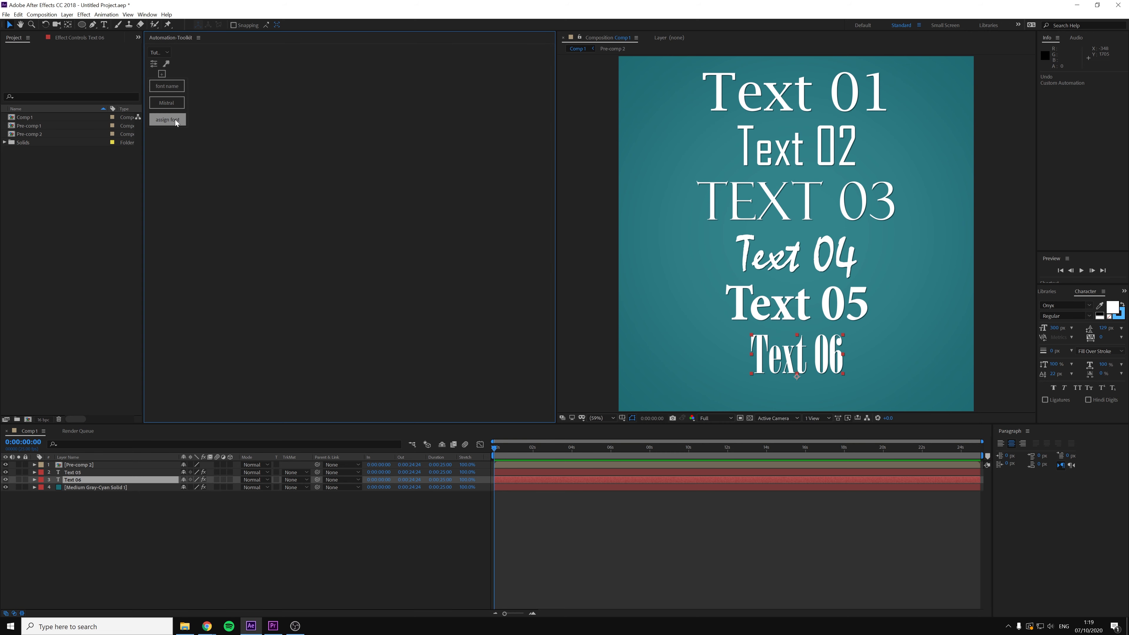